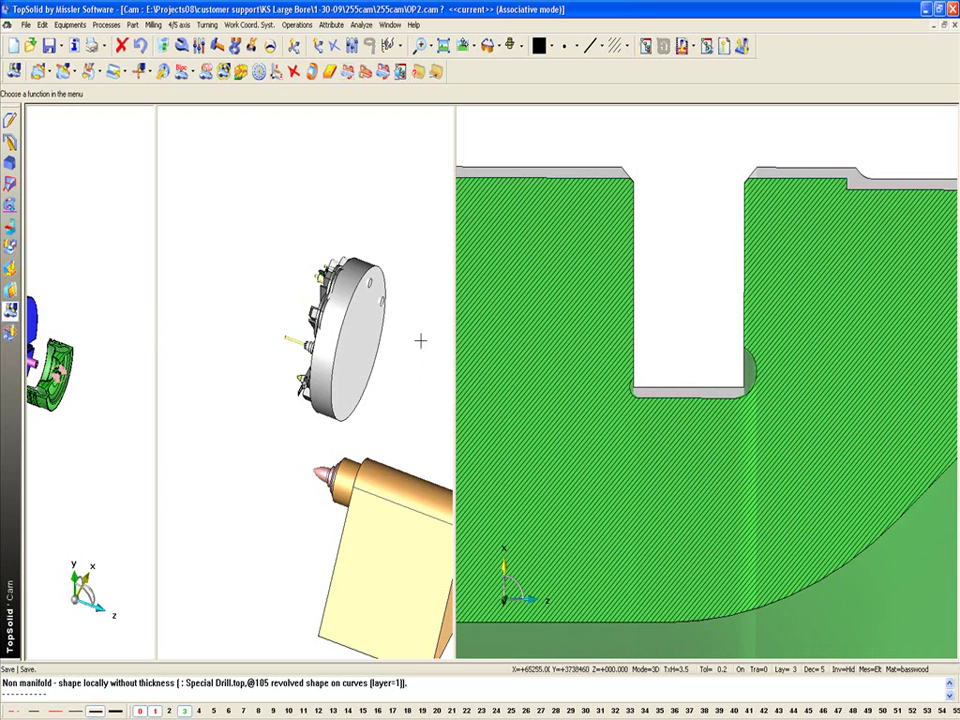
Make layer 4 current and switch the working coordinate system so X runs along the part axis and Y points up
double_click(619, 337)
middle_click_drag(571, 353, 495, 424)
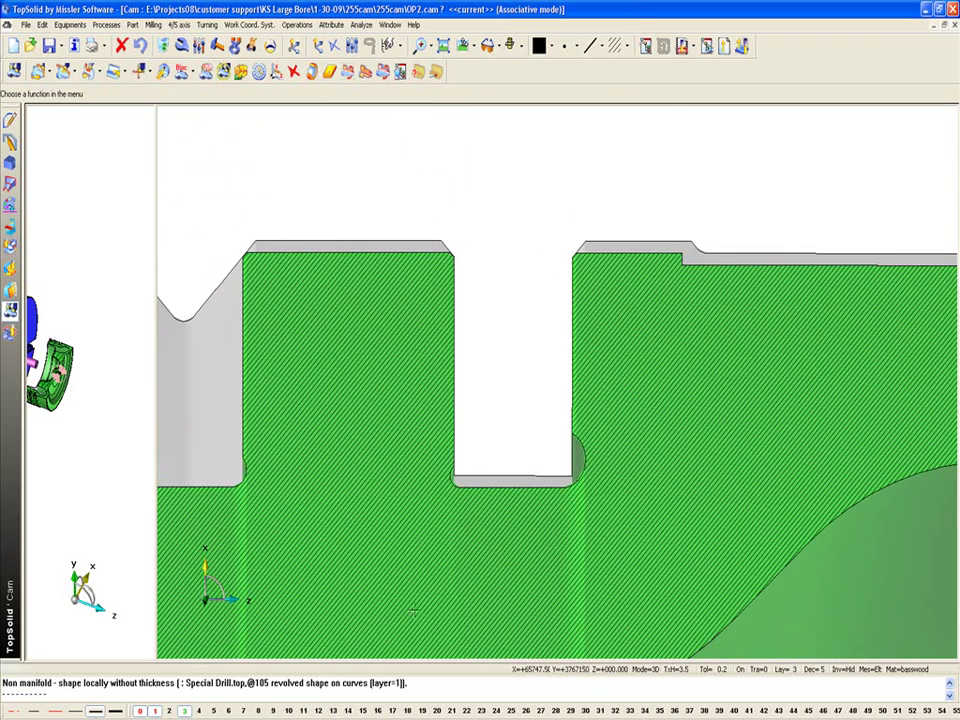
left_click(200, 711)
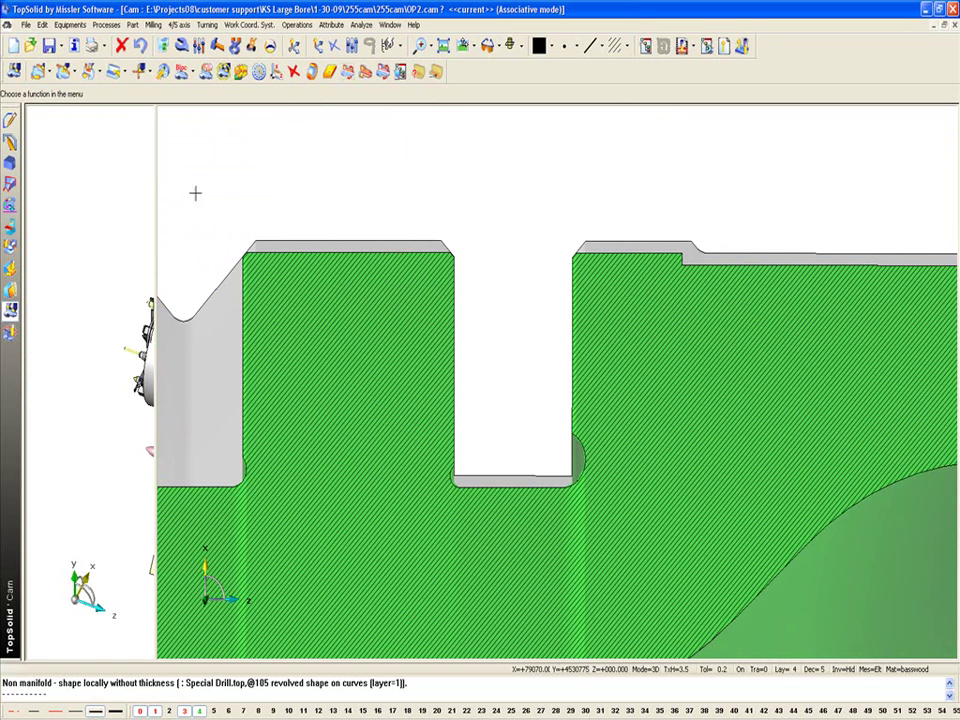
left_click(274, 79)
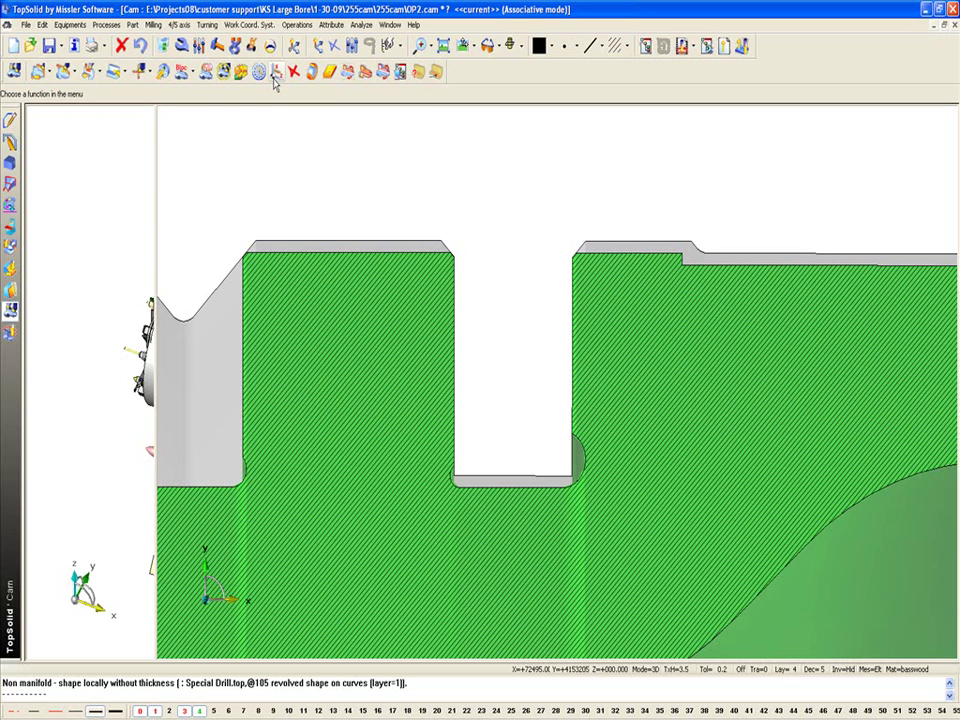
Run the turning part sections calculation on the part
left_click(207, 24)
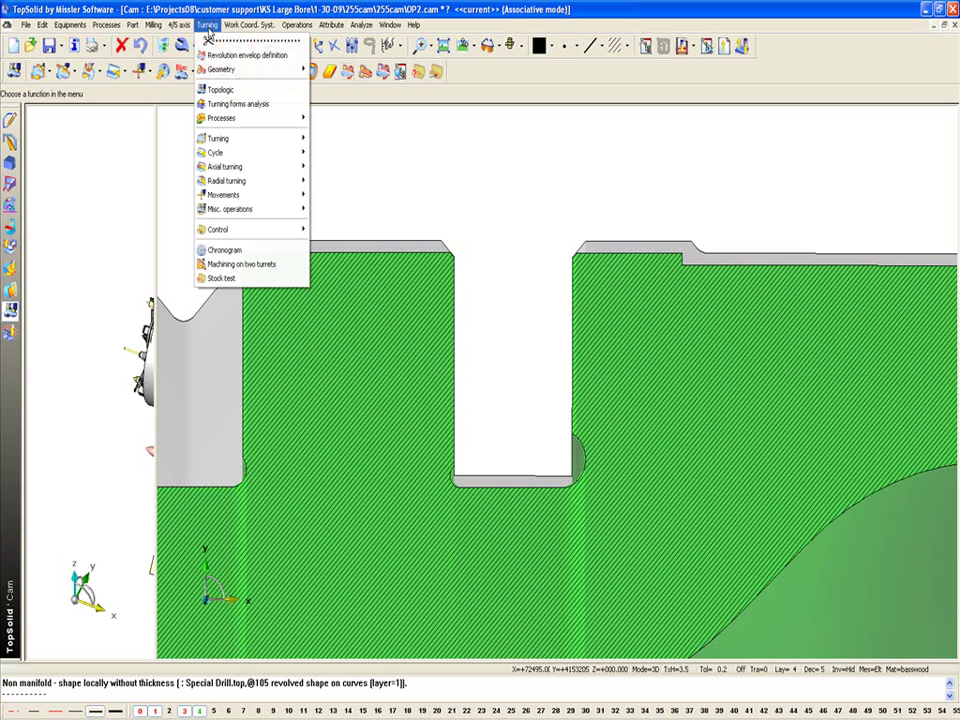
mouse_move(220, 69)
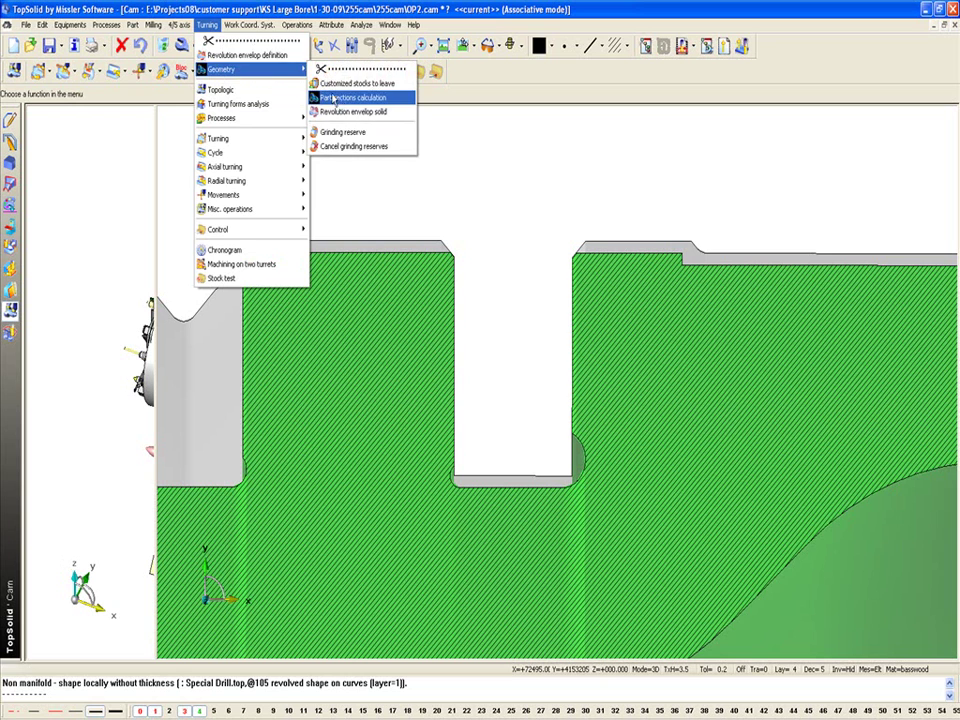
left_click(345, 97)
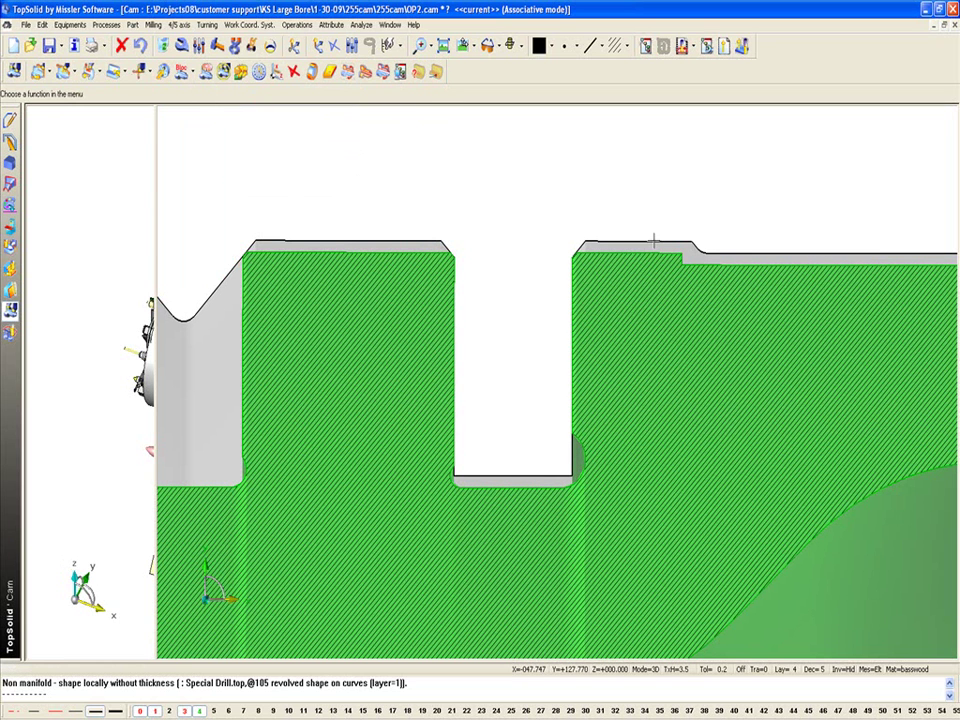
Recolour the hatched green part light yellow
left_click(539, 45)
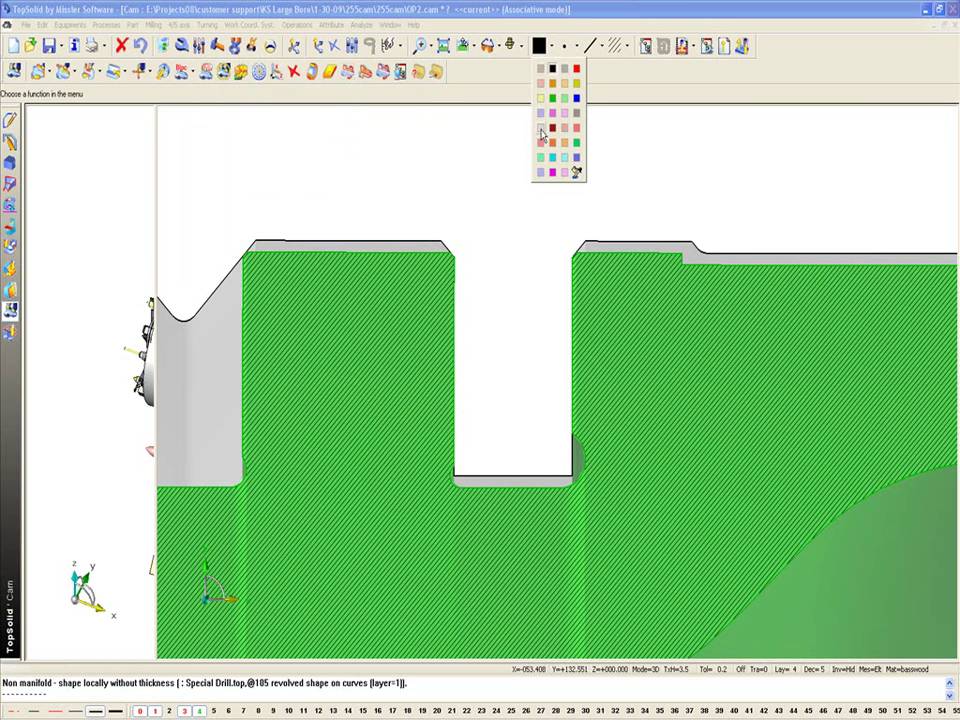
left_click(540, 97)
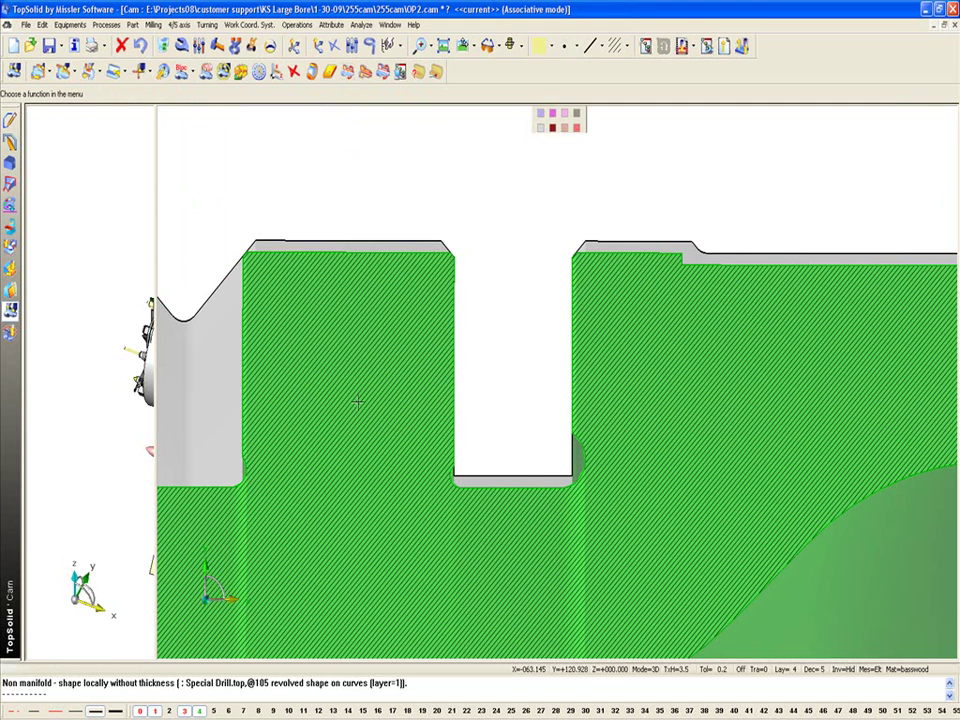
left_click(358, 401)
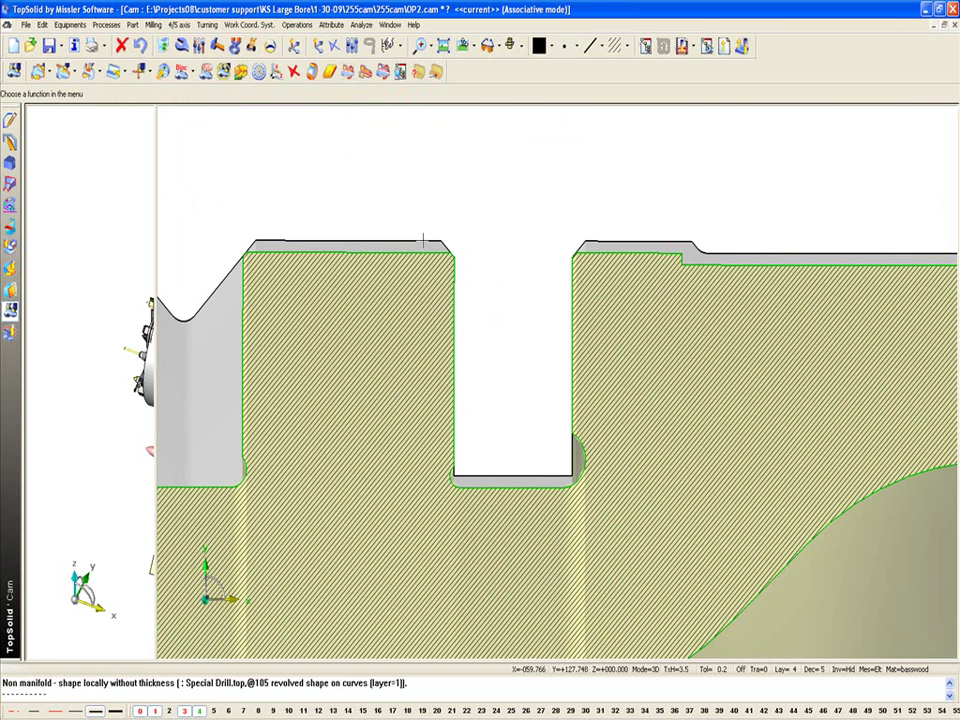
left_click(121, 45)
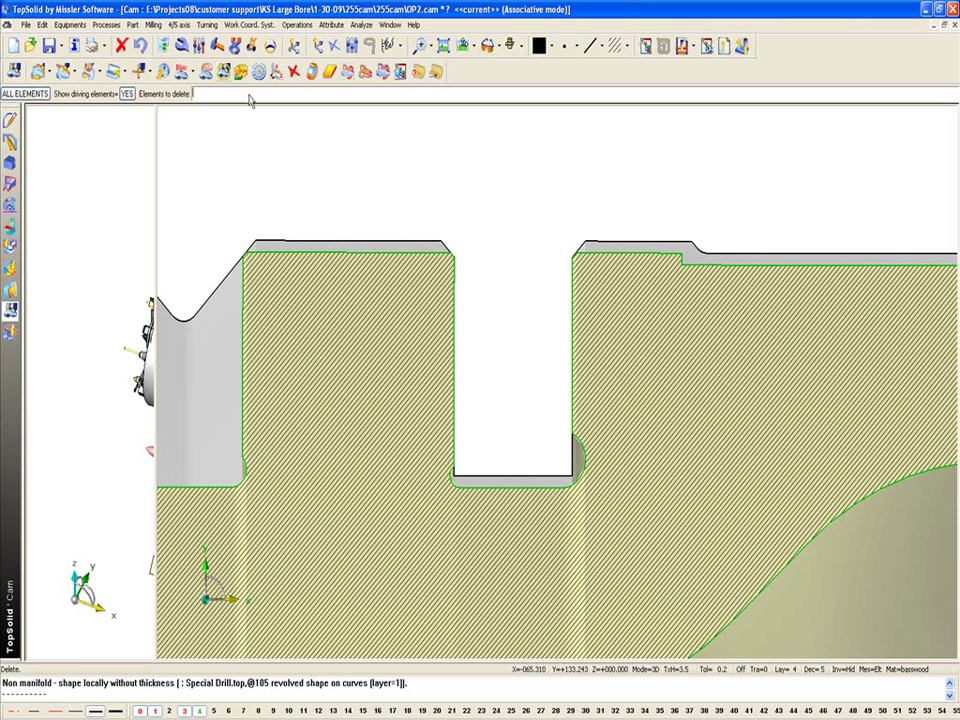
key("Escape")
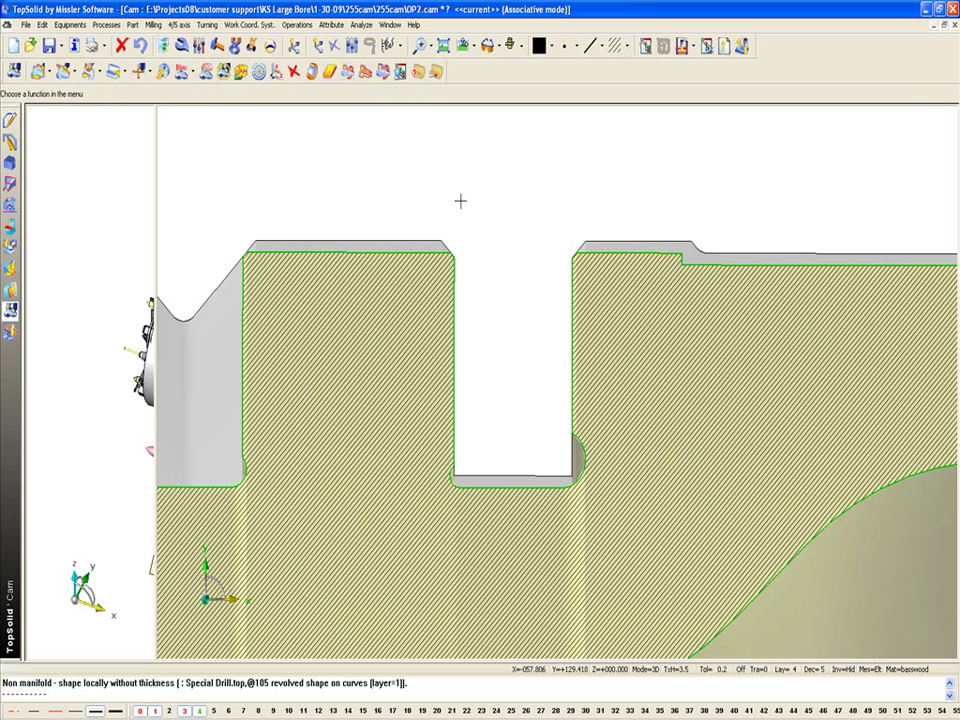
Draw two vertical lines, centred and 30 mm long, at the outer edges of the undercuts on both sides of the middle groove
left_click(10, 119)
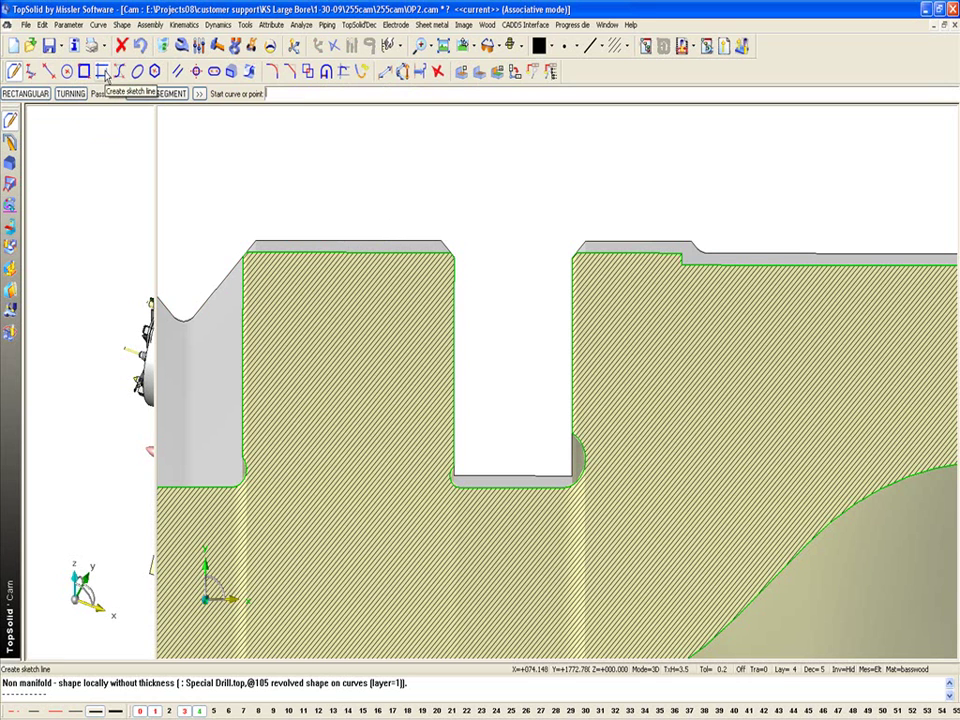
left_click(48, 71)
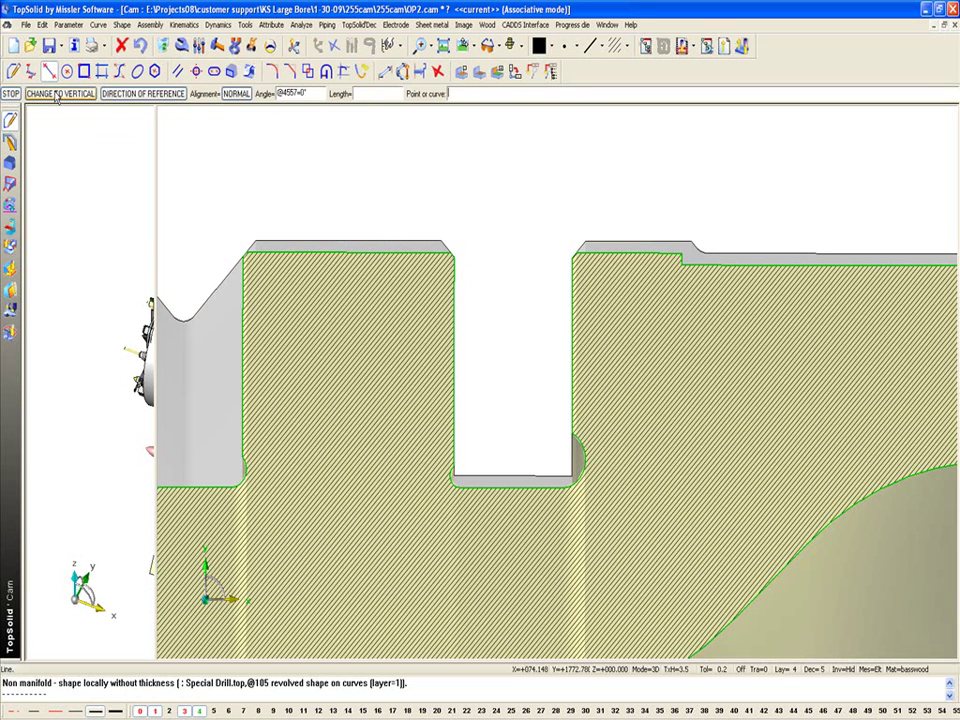
left_click(60, 93)
left_click(236, 93)
left_click(383, 93)
type("30")
key("Return")
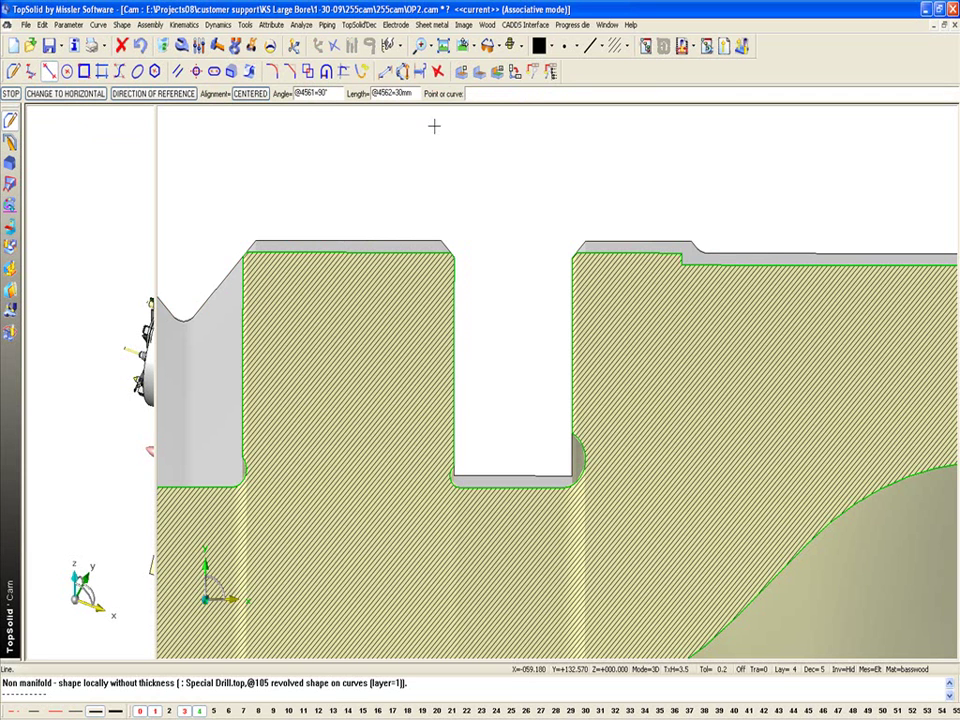
left_click(451, 476)
left_click(585, 455)
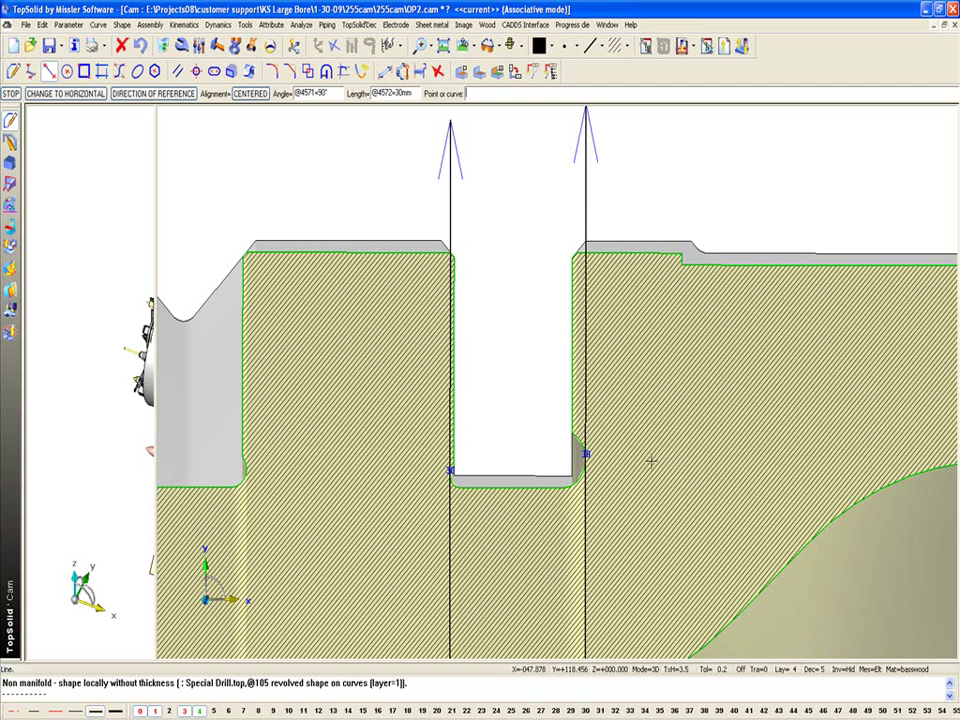
key("Escape")
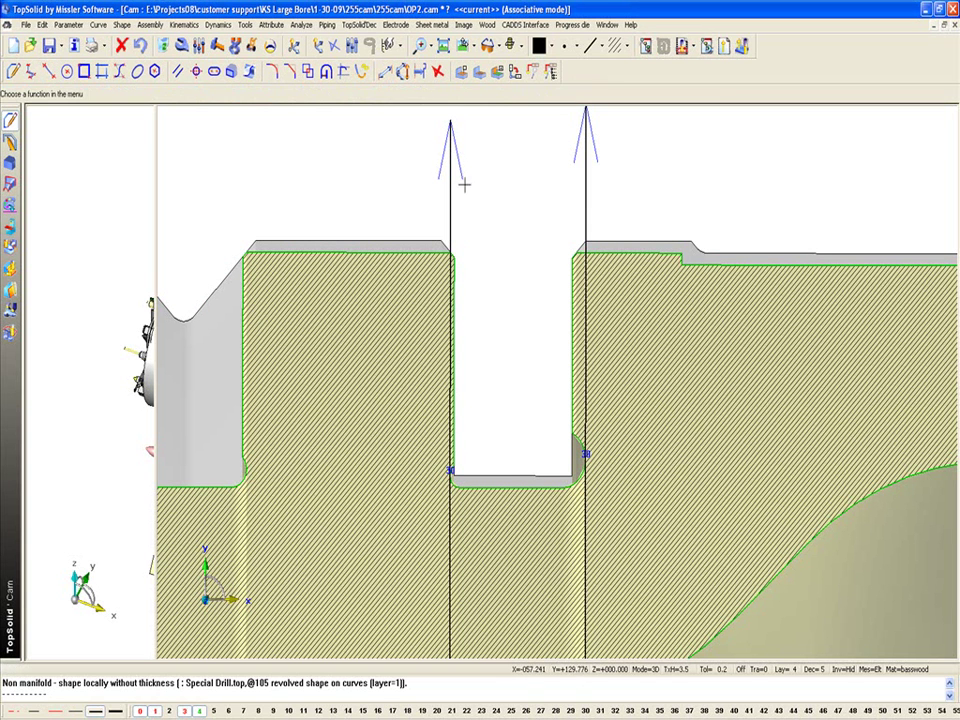
Offset the vertical line at the groove's left undercut 1.5 mm into the groove
left_click(178, 71)
left_click(451, 215)
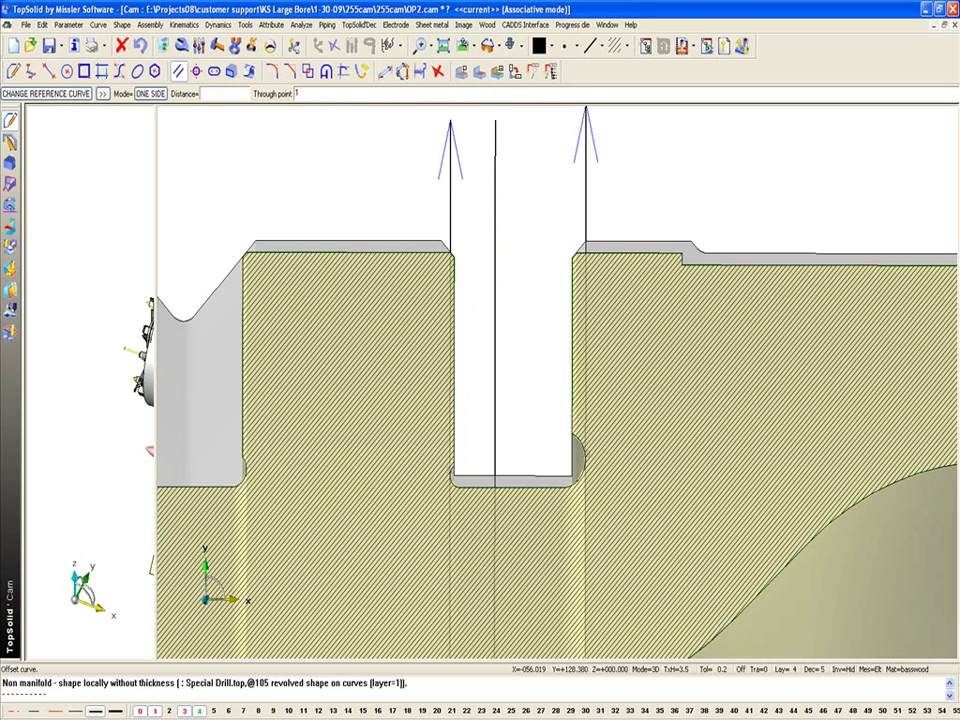
type("1")
key("Return")
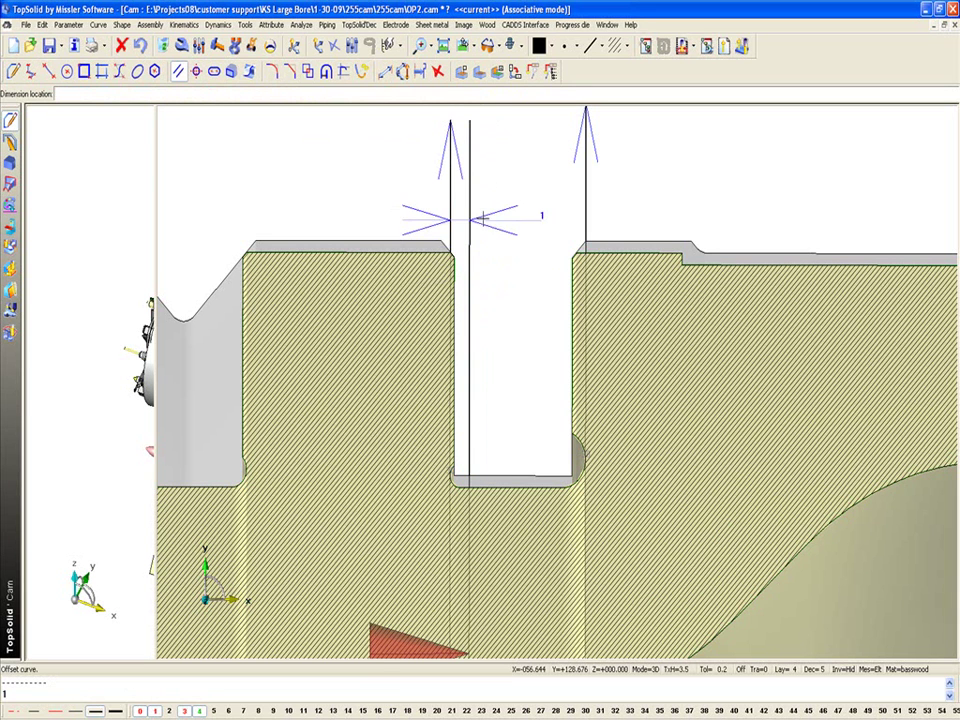
key("Escape")
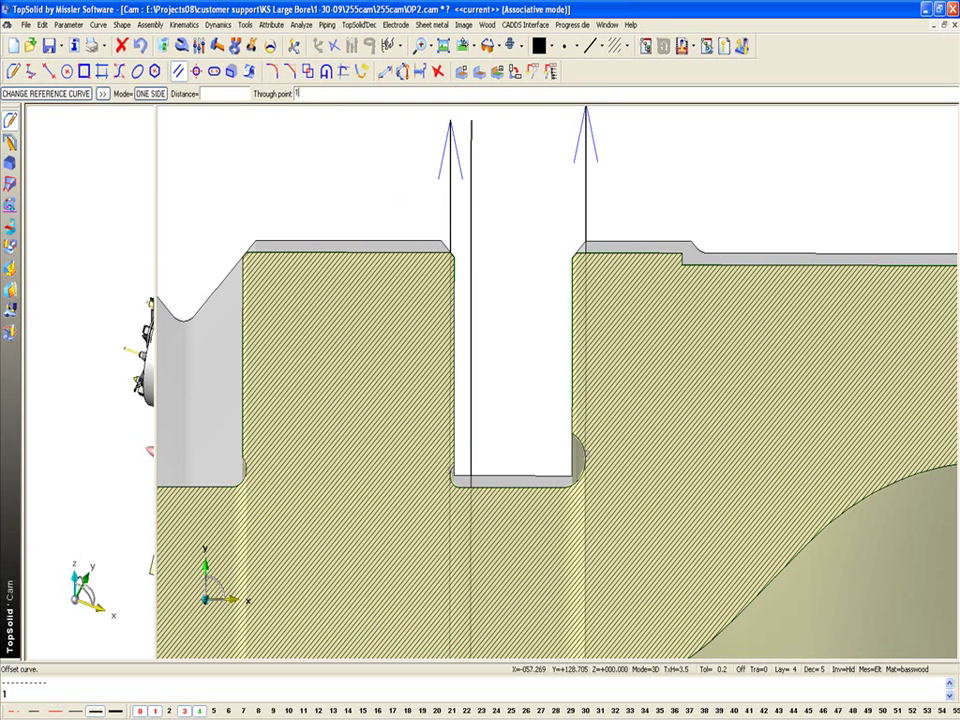
type("1.5")
key("Return")
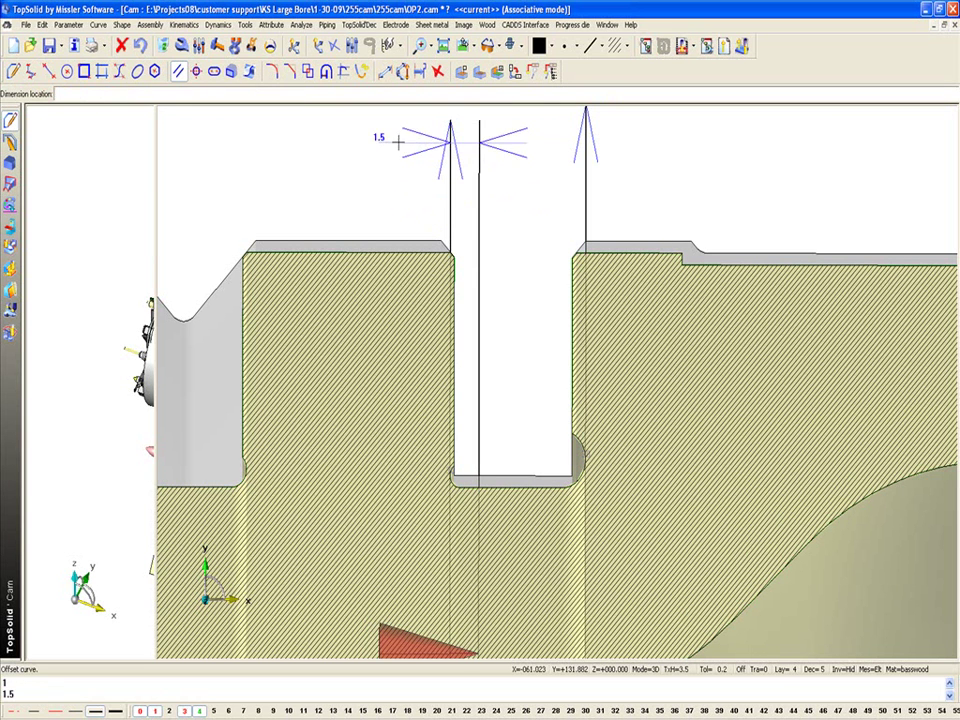
Consult the reference tool drawing and offset the right undercut's vertical line 1.3+2.85 mm into the groove, placing its dimension above the part
left_click(572, 500)
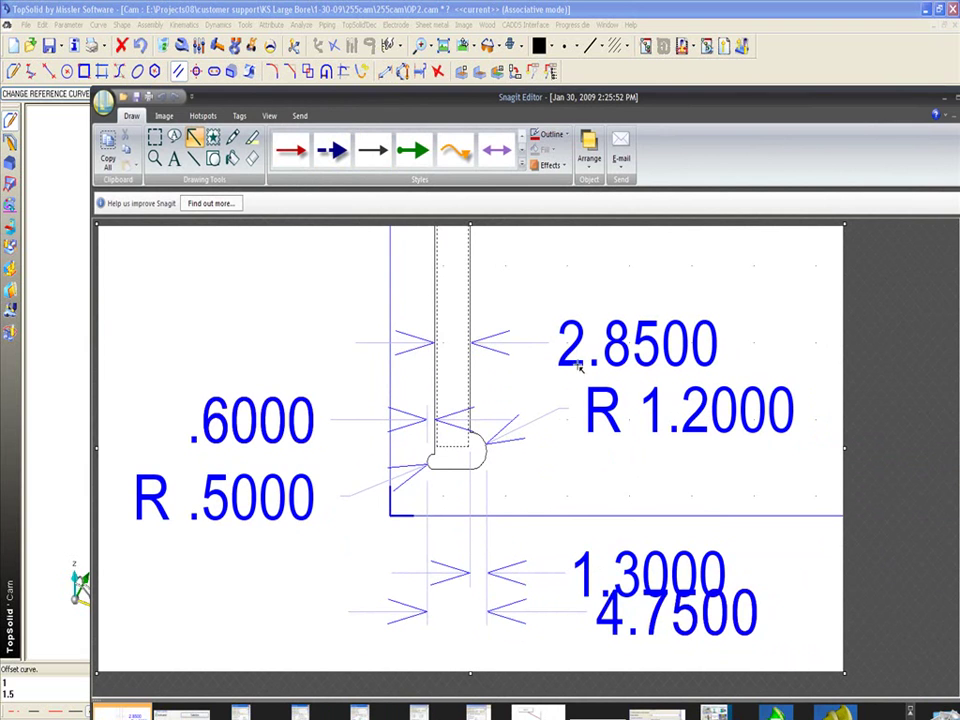
left_click_drag(662, 96, 955, 124)
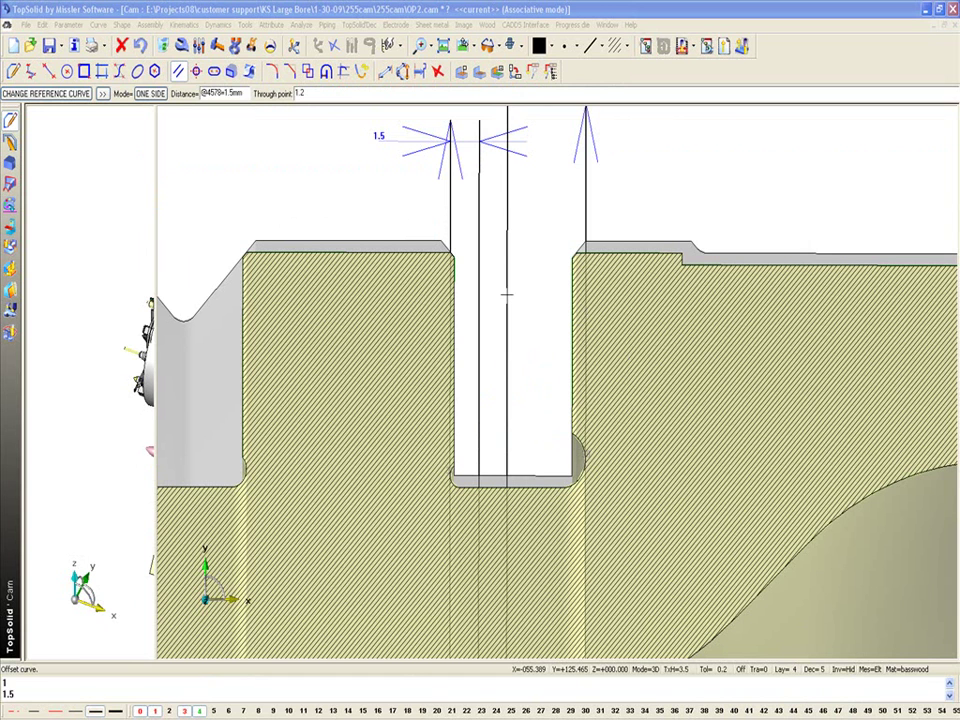
left_click(311, 91)
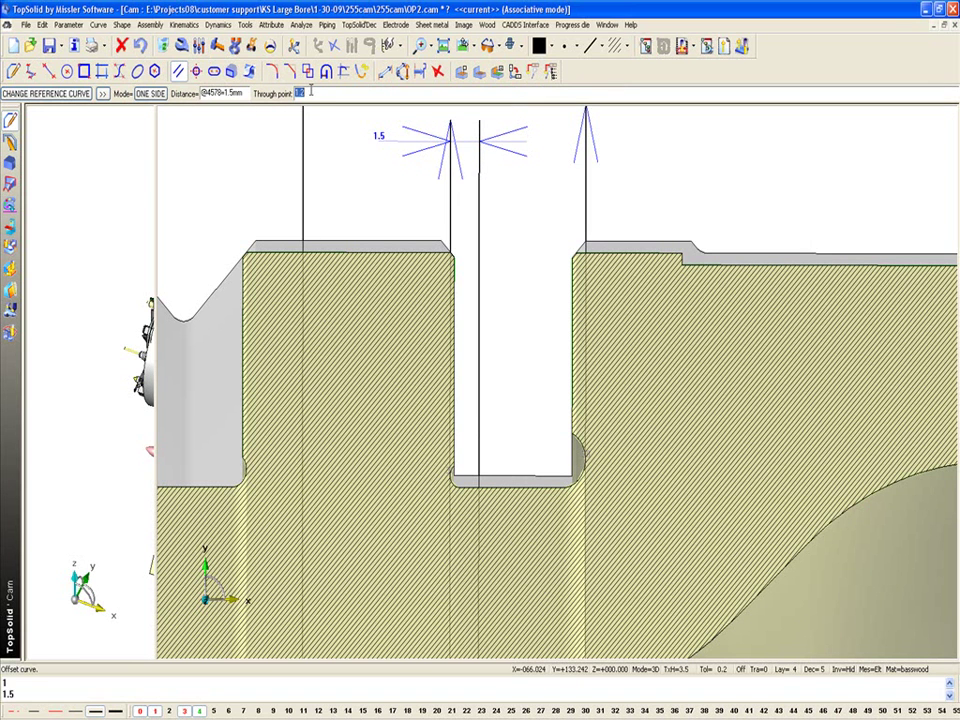
type("1.3+2.8")
key("Return")
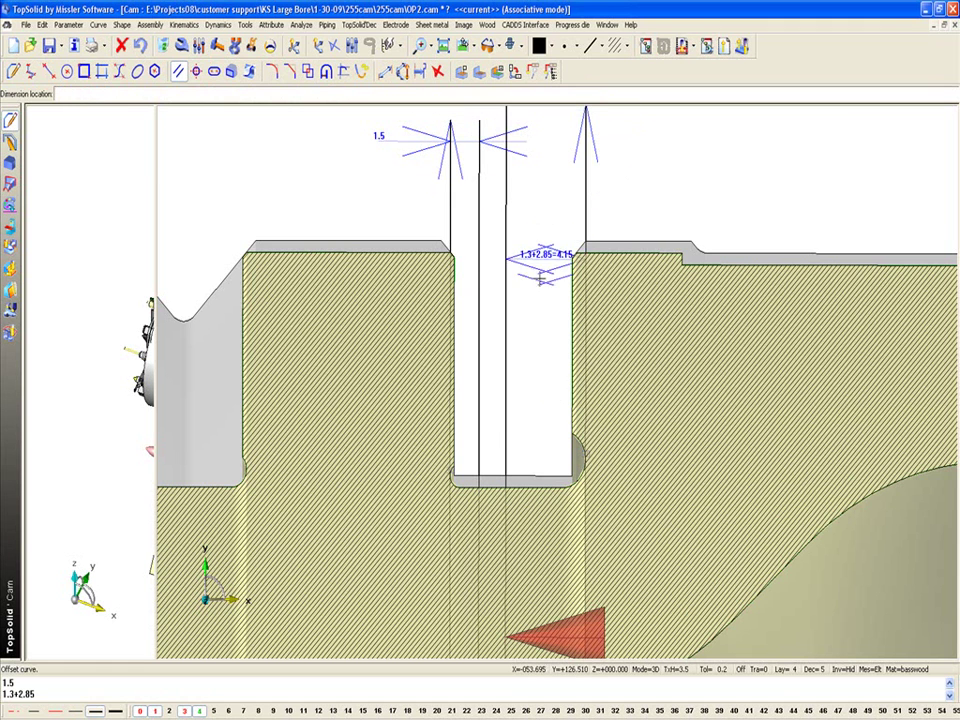
left_click(545, 140)
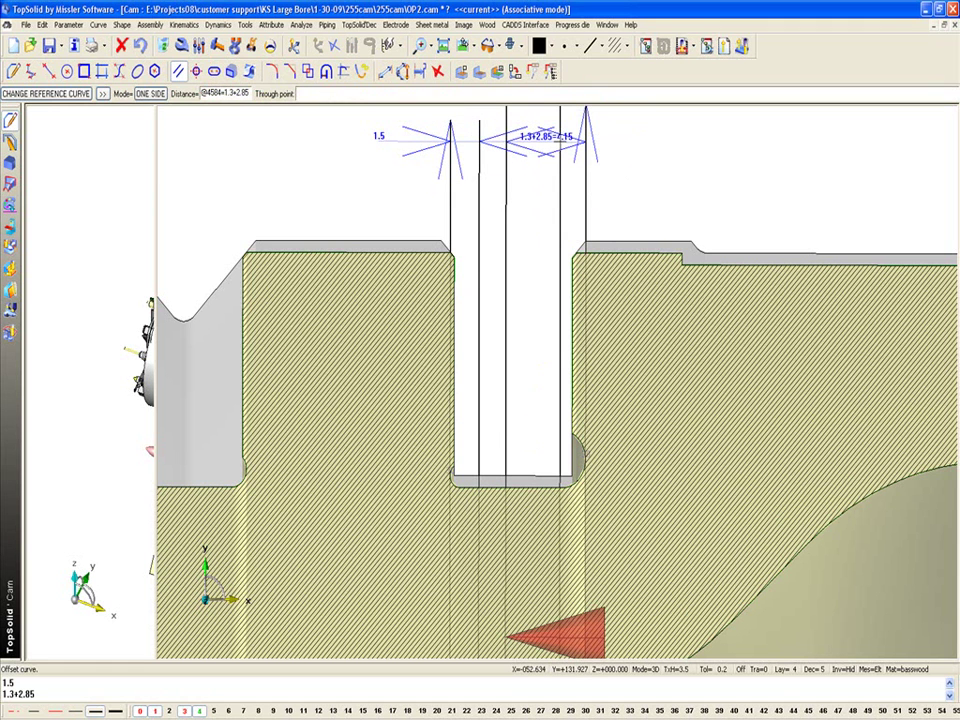
key("Escape")
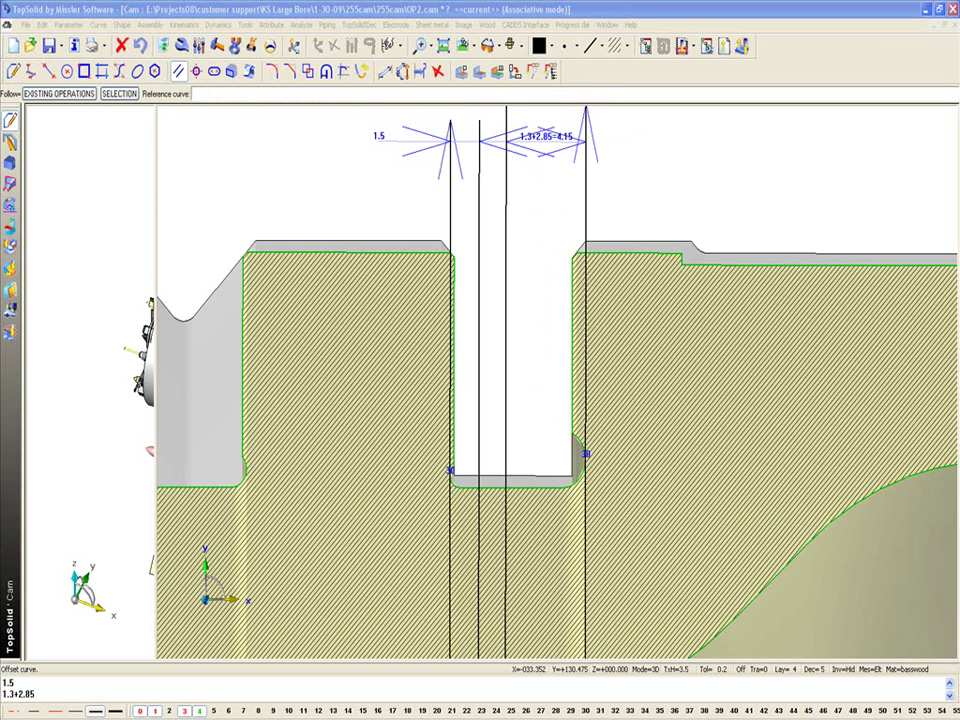
Offset the left undercut's vertical line 0.6 mm into the groove and place its dimension below the groove floor
left_click(556, 9)
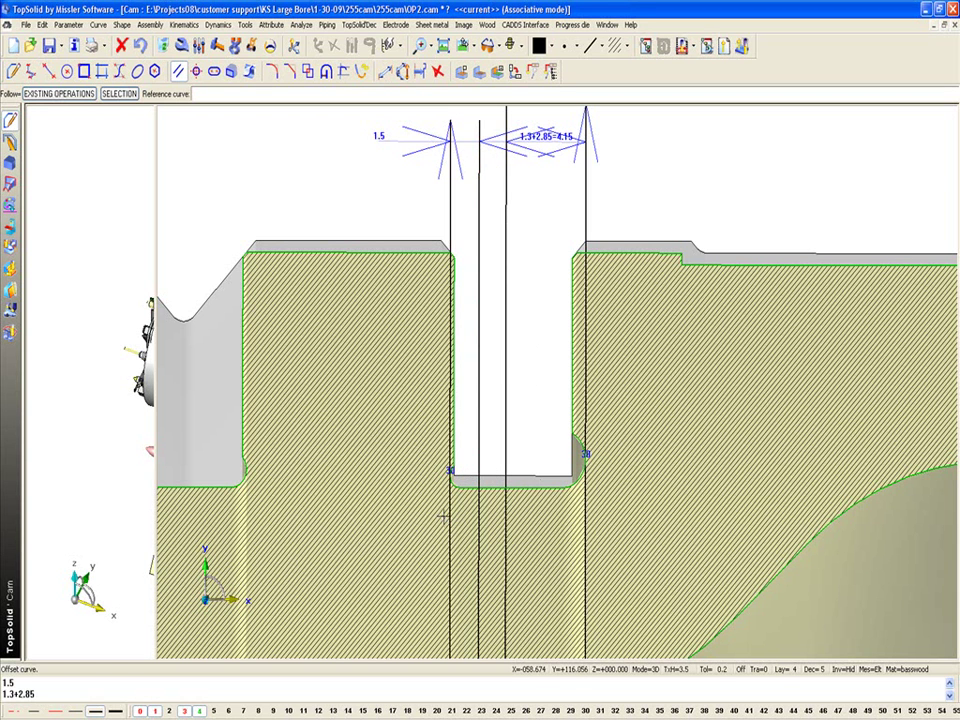
left_click(477, 622)
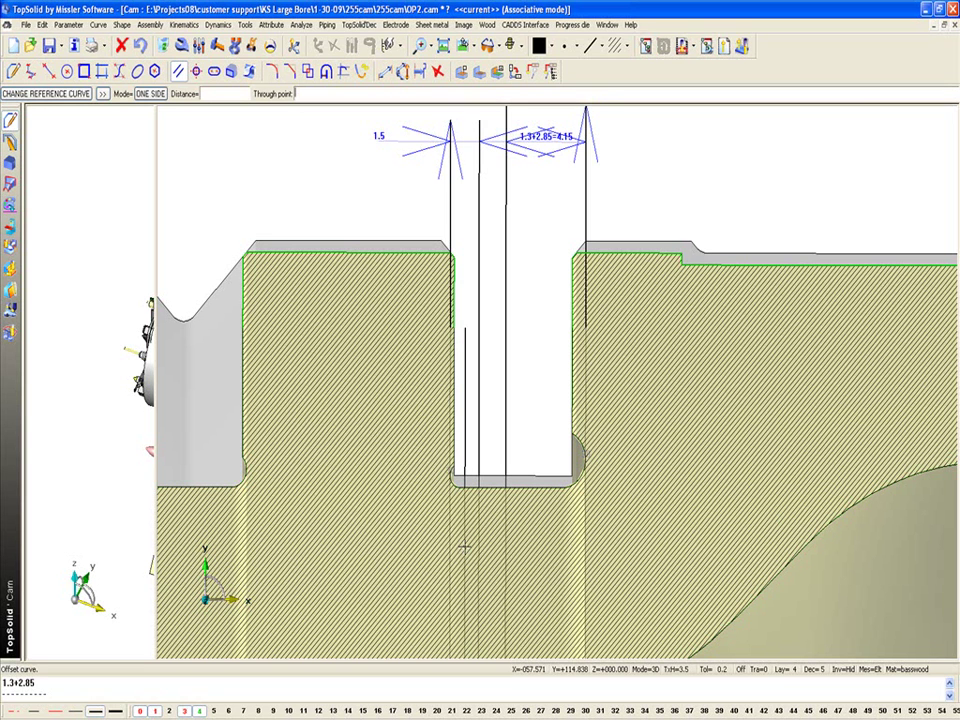
type(".6")
key("Return")
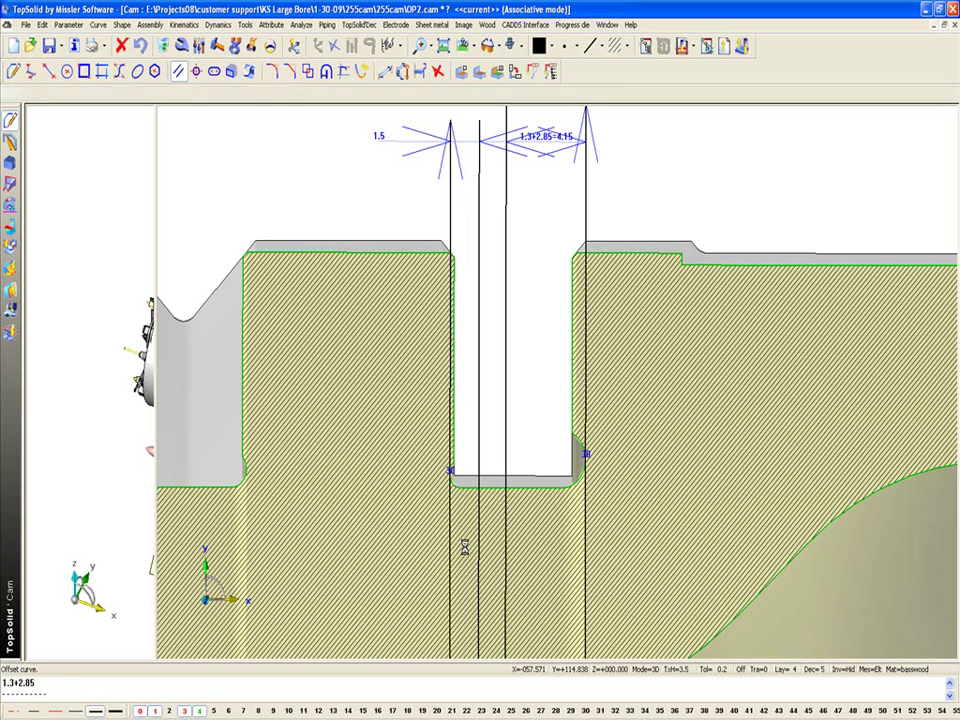
left_click(464, 558)
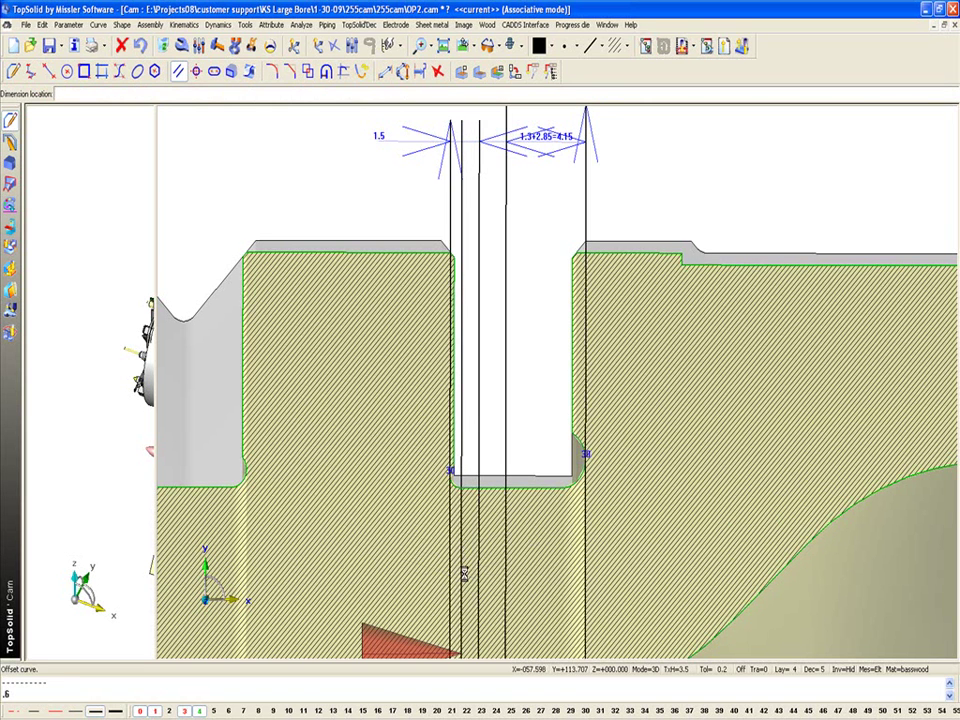
key("Escape")
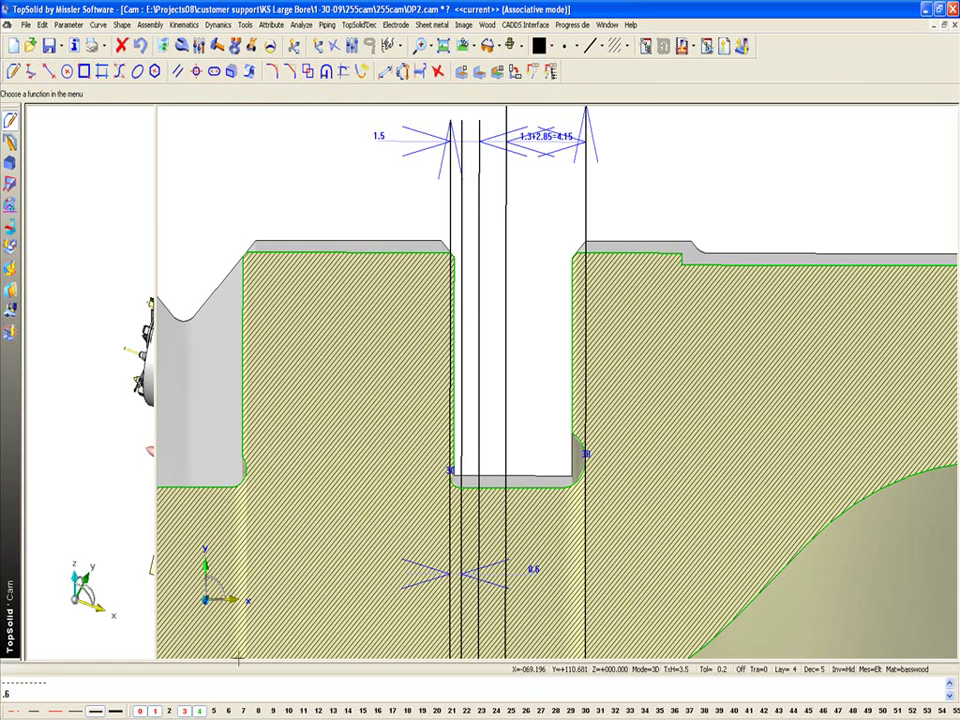
Make layer 5 current and set up the curve-curve intersection point command with red colour and a square point style
left_click(215, 711)
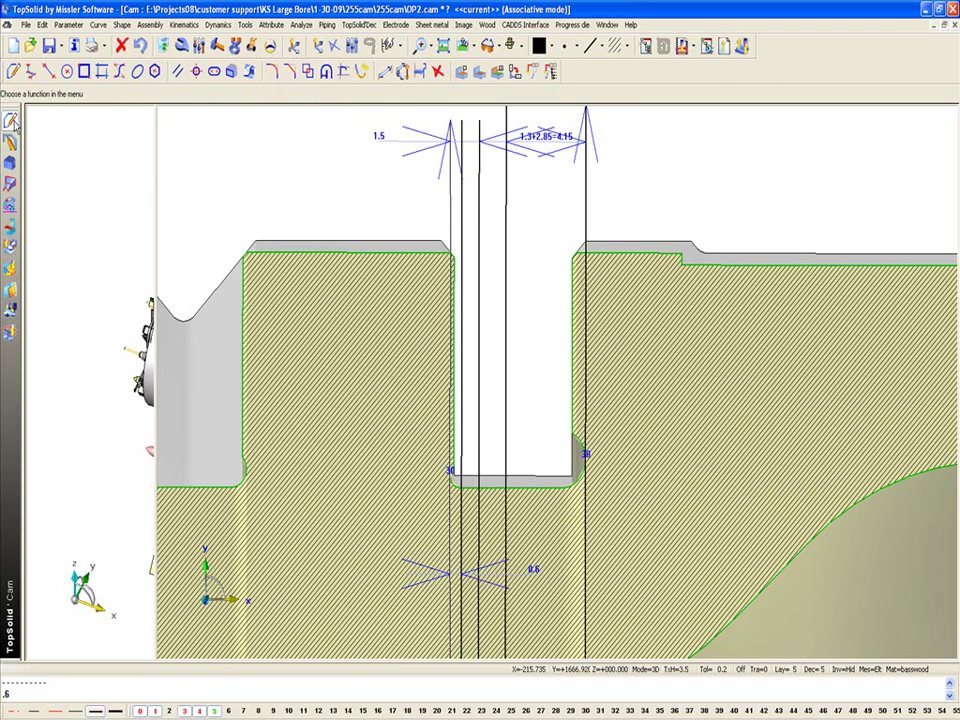
left_click(437, 72)
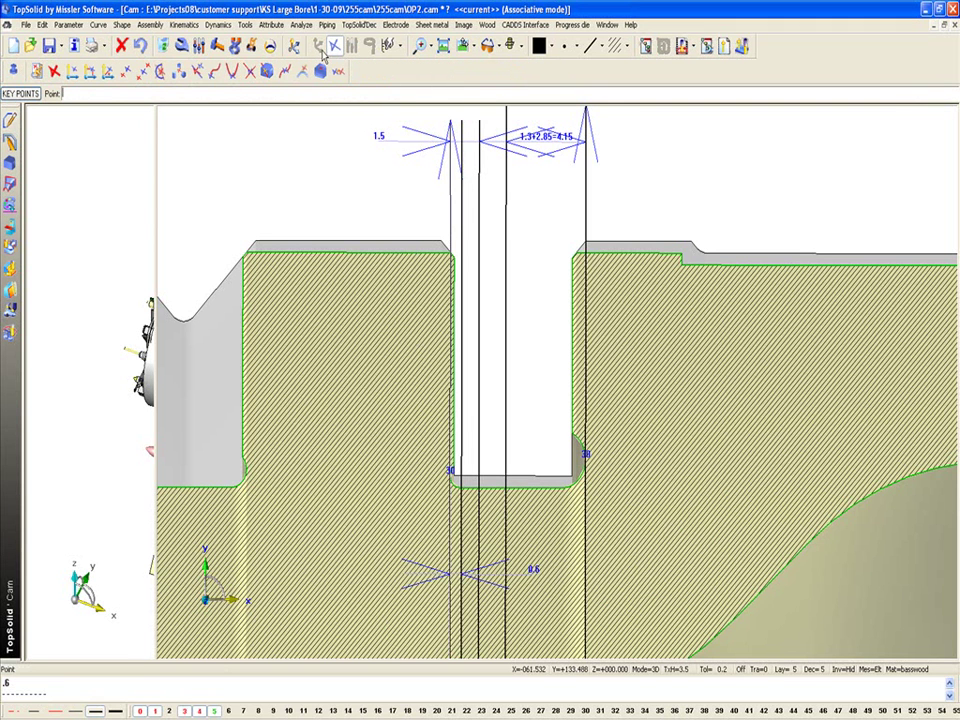
left_click(250, 72)
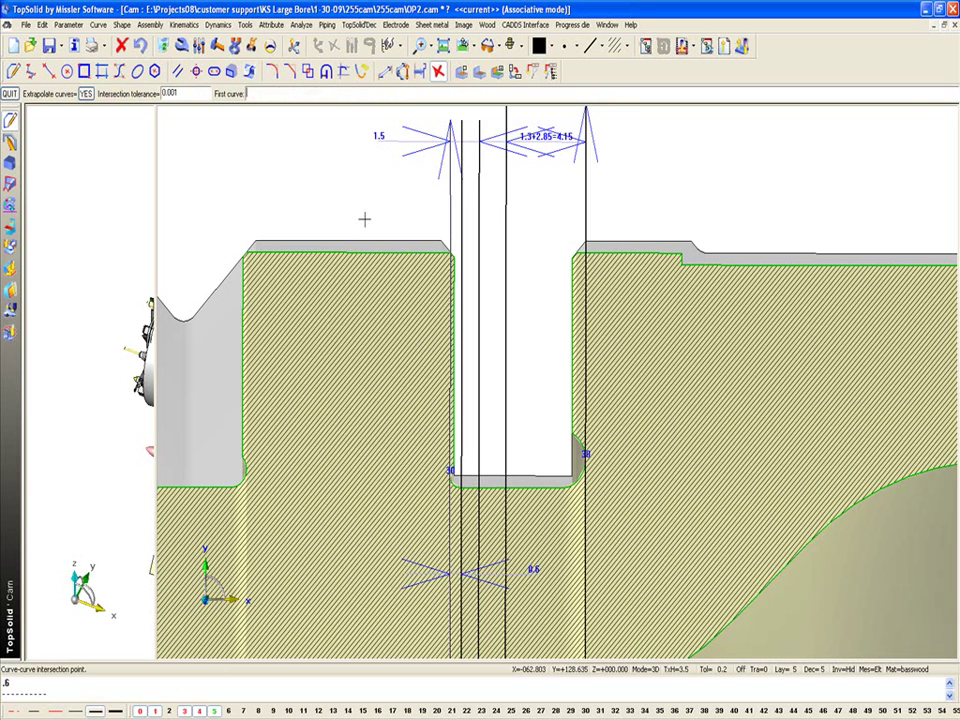
left_click(539, 47)
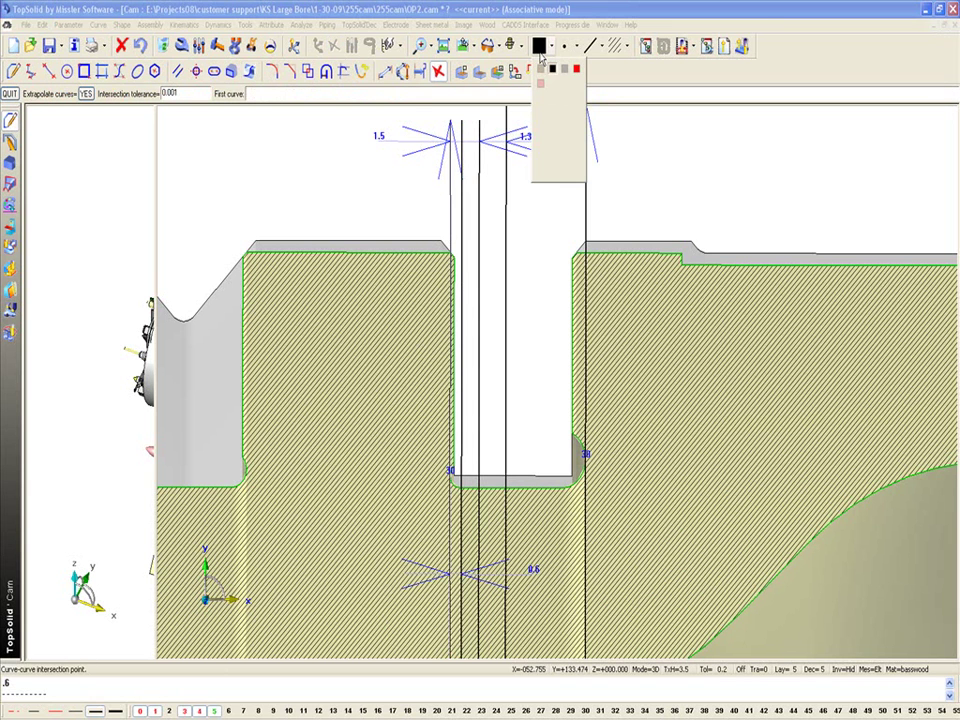
left_click(577, 69)
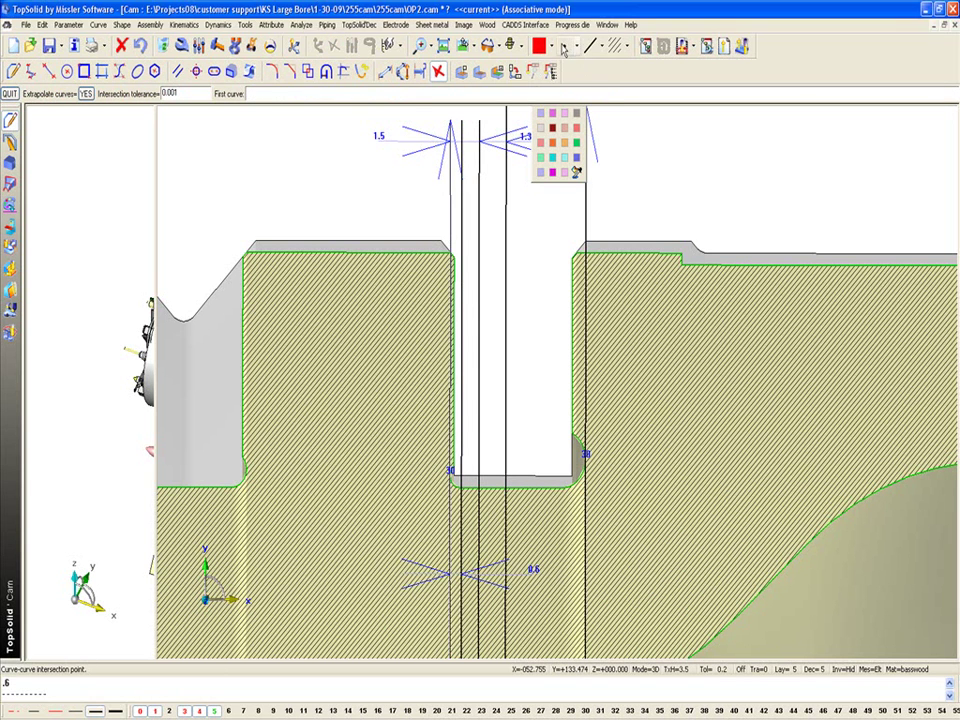
left_click(566, 47)
left_click(578, 98)
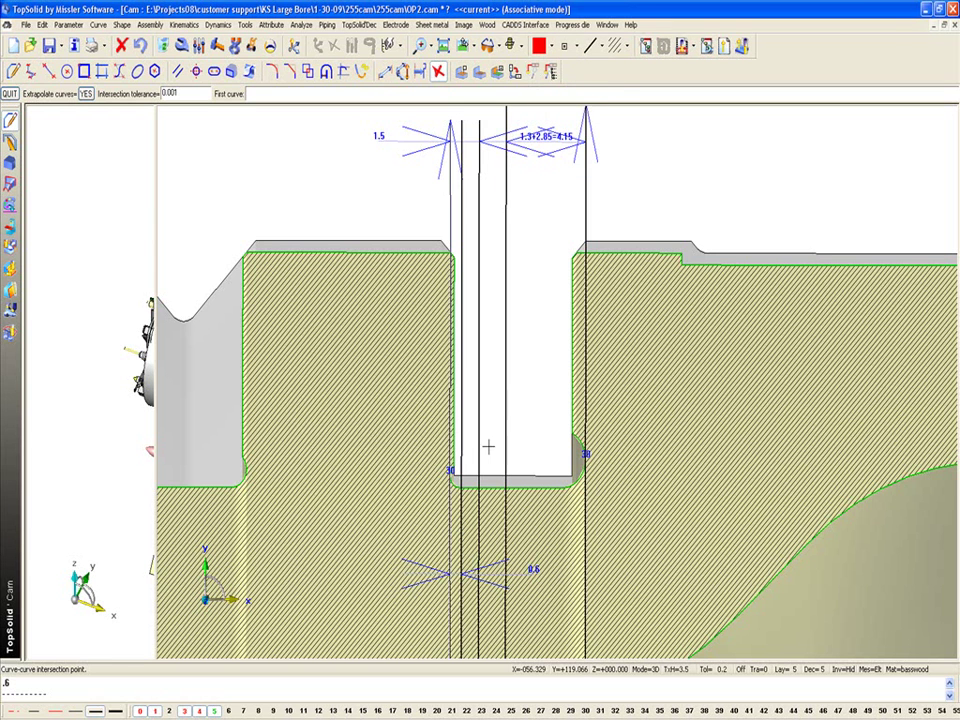
Create intersection points where the three offset vertical lines inside the middle groove cross the groove floor
left_click(486, 461)
left_click(491, 483)
left_click(470, 484)
left_click(462, 480)
left_click(506, 465)
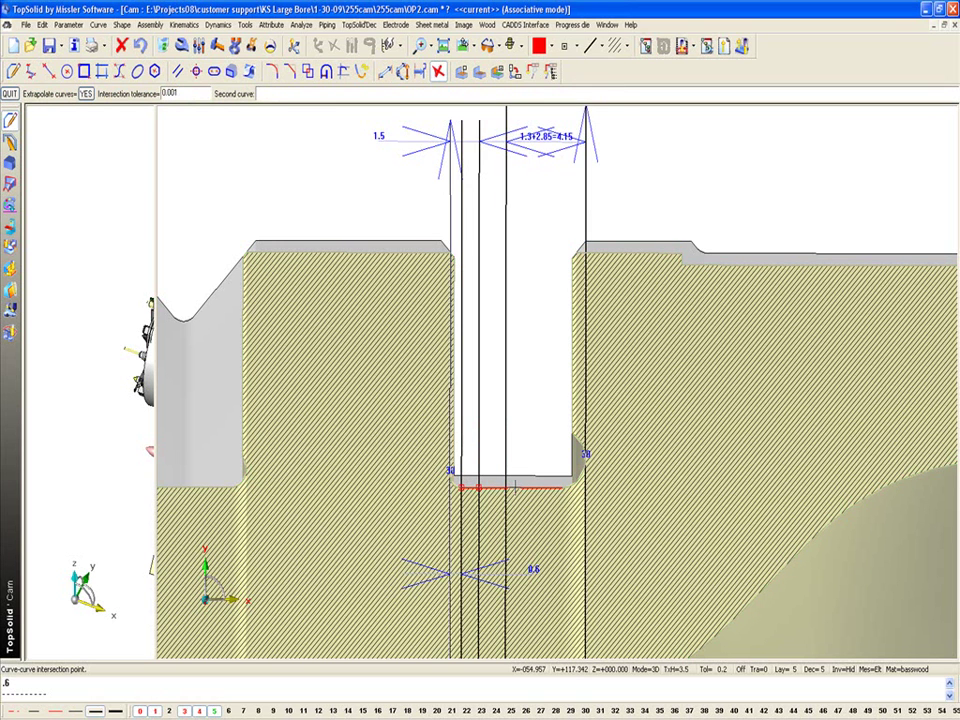
left_click(514, 486)
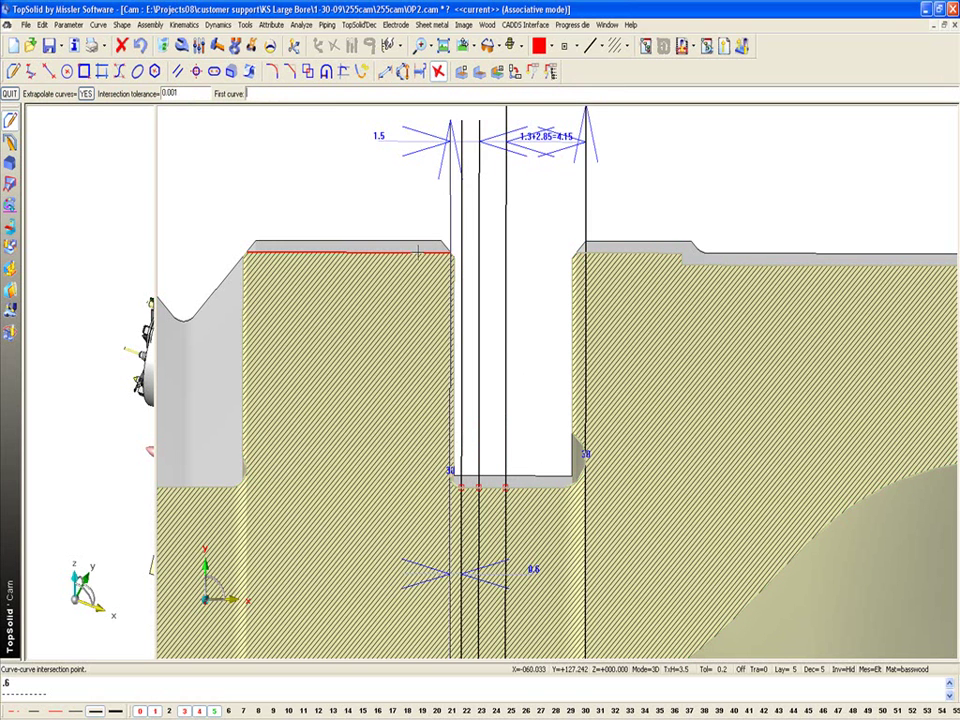
Offset the part's upper edge beside the groove's left wall 1 mm upwards and place its dimension above the part
left_click(177, 71)
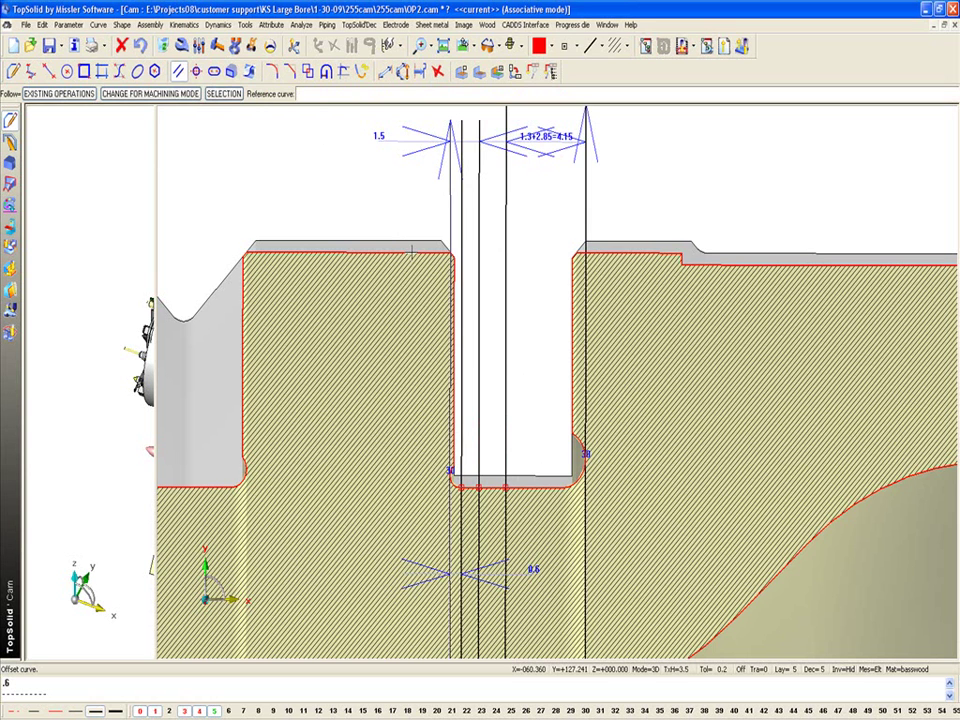
left_click(410, 253)
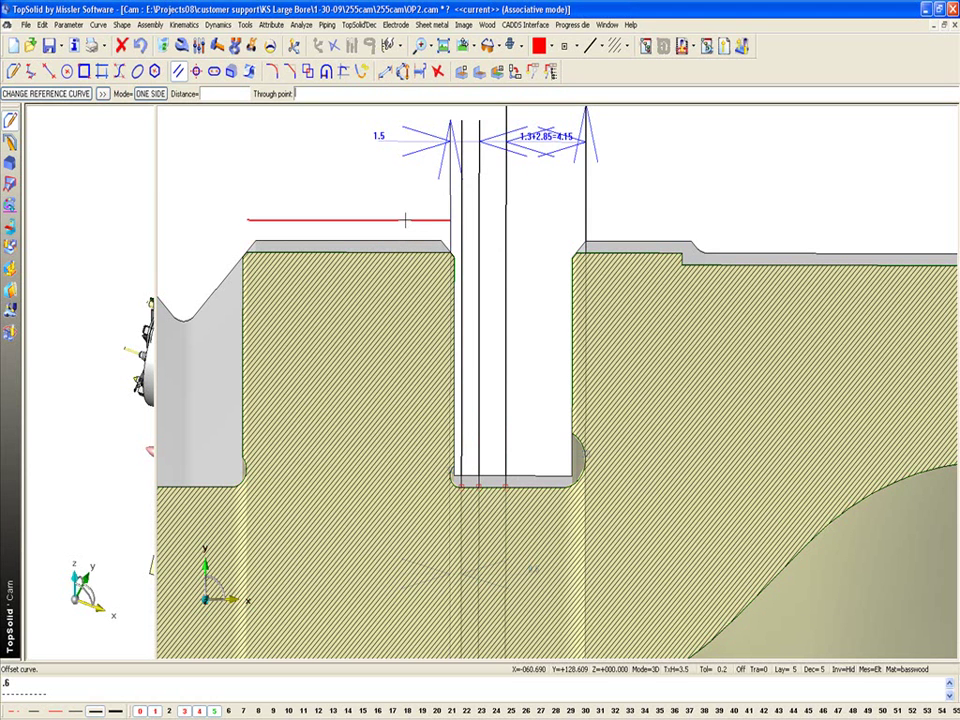
type(".6")
key("Return")
left_click(366, 208)
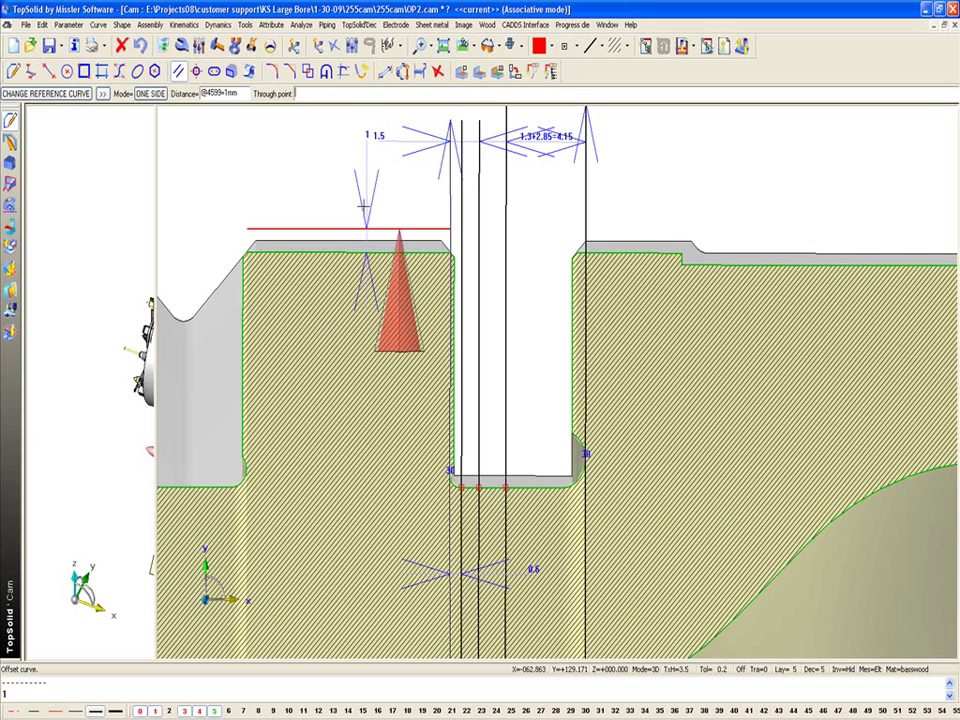
Create an intersection point between the raised offset line and the groove's middle vertical line, the one offset 1.5 mm
left_click(333, 46)
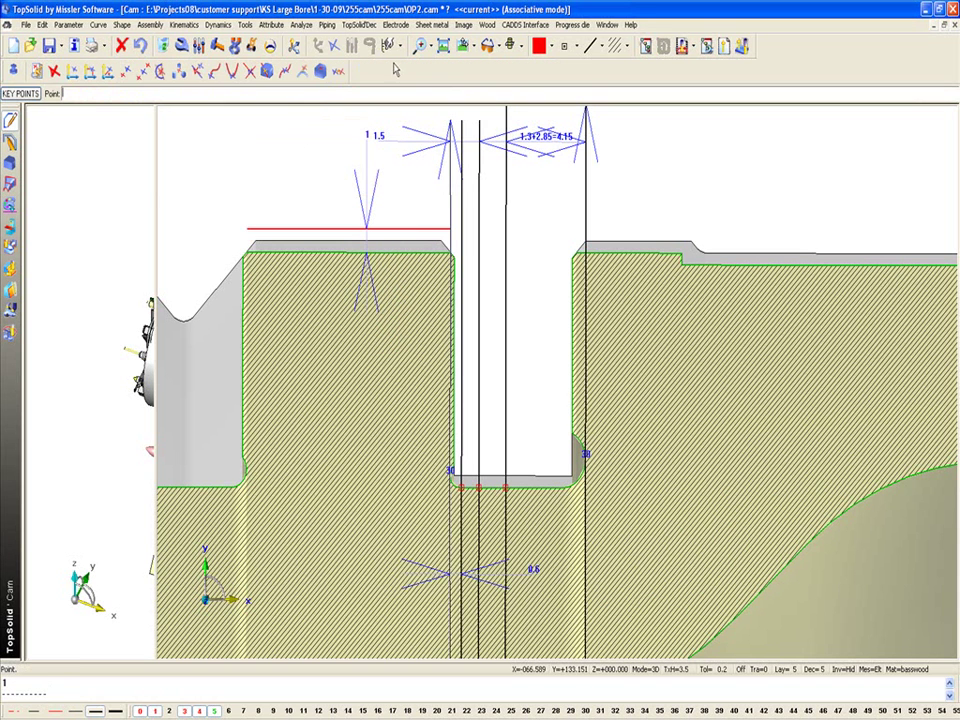
left_click(250, 71)
left_click(437, 226)
left_click(478, 228)
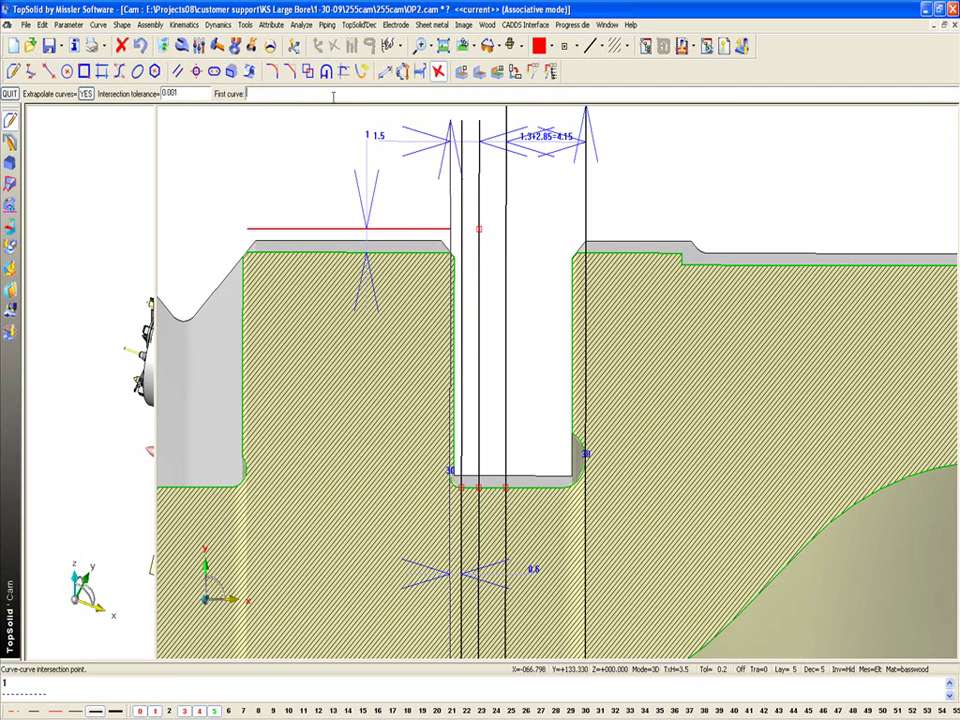
Create a point offset 2 mm upwards from the middle floor point and place its dimension to the left of the groove
left_click(437, 71)
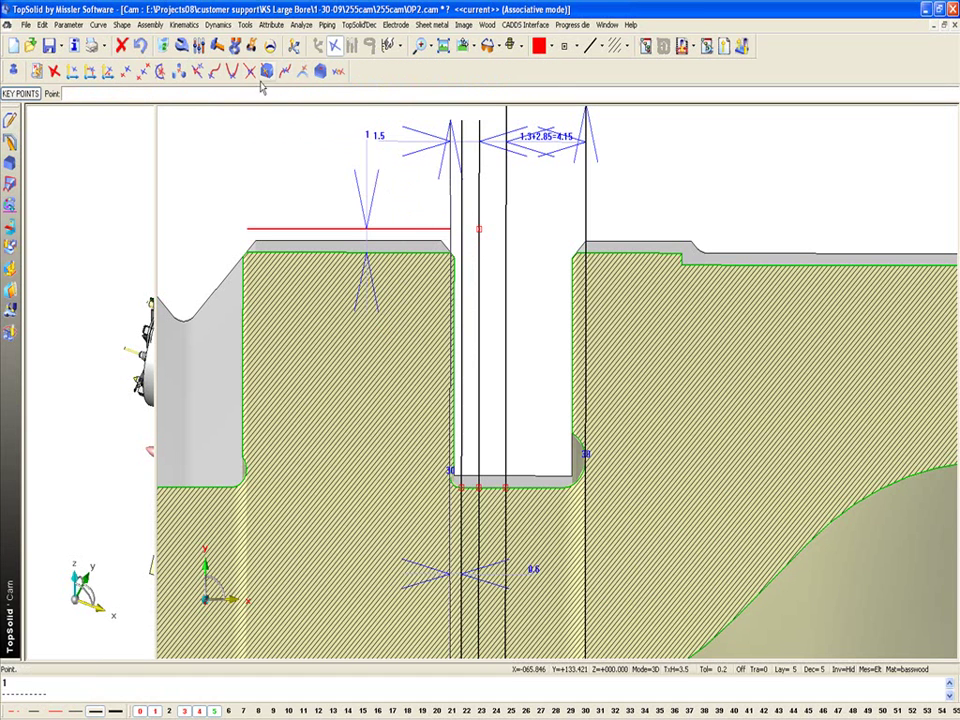
left_click(126, 71)
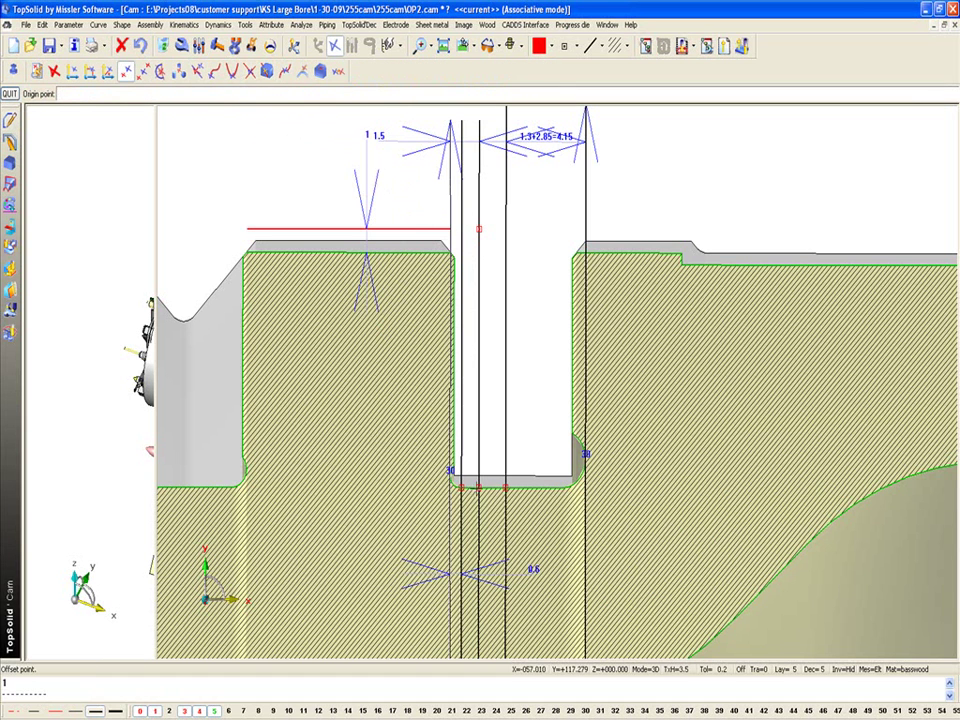
left_click(480, 438)
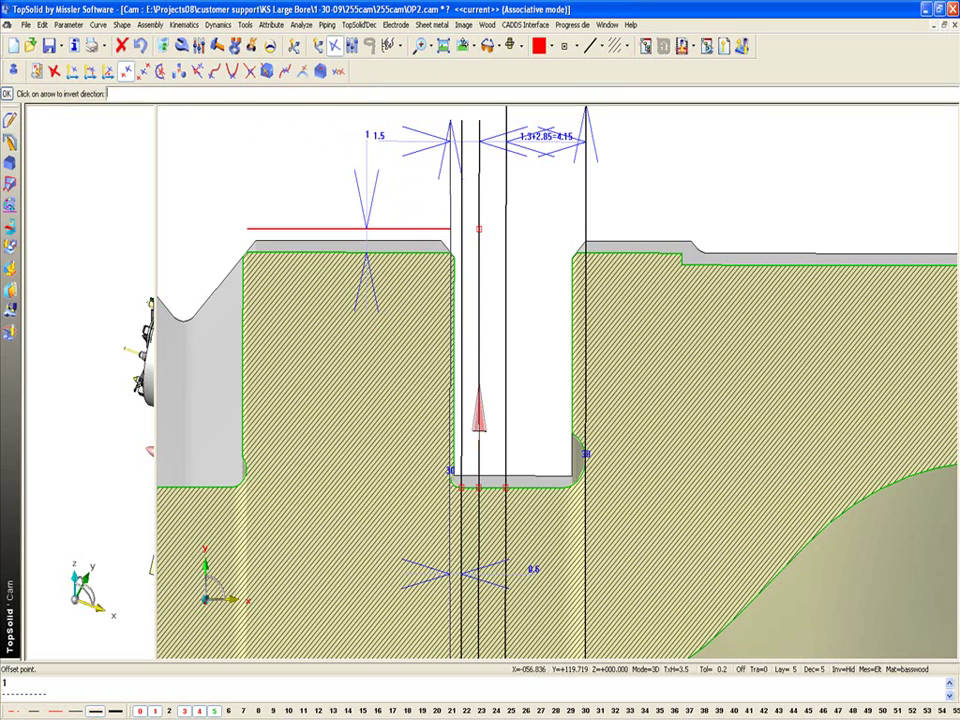
key("Return")
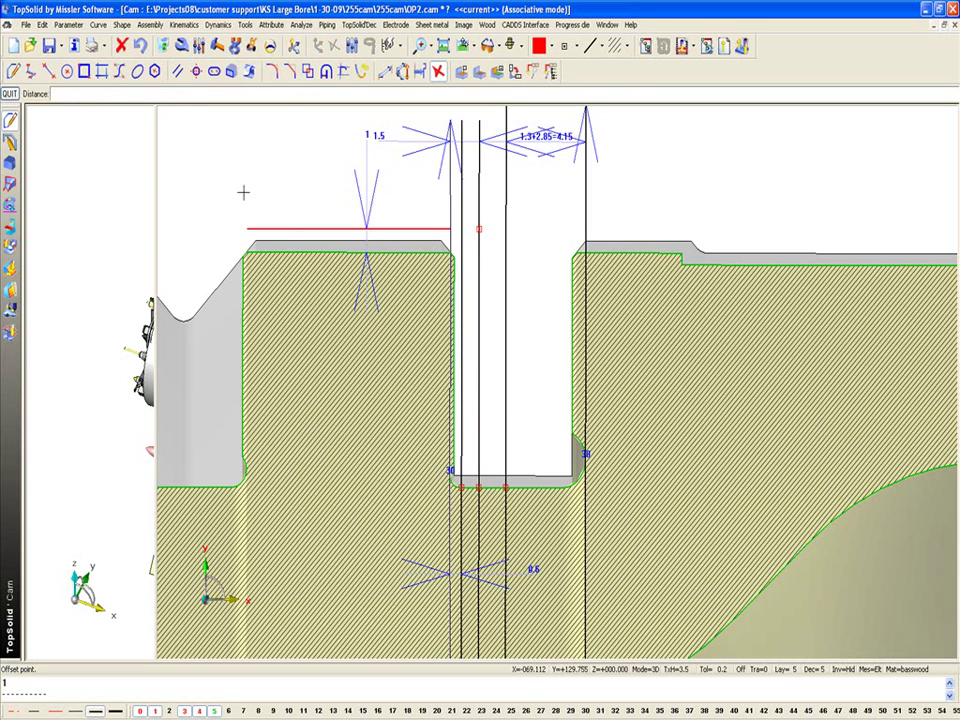
type("2")
key("Return")
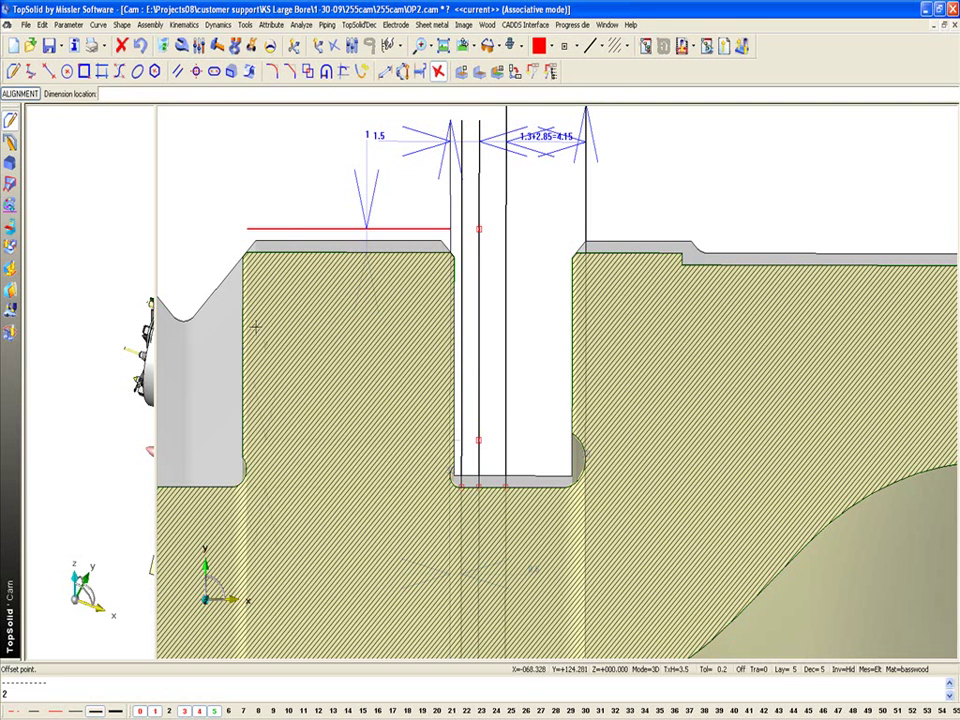
left_click(282, 410)
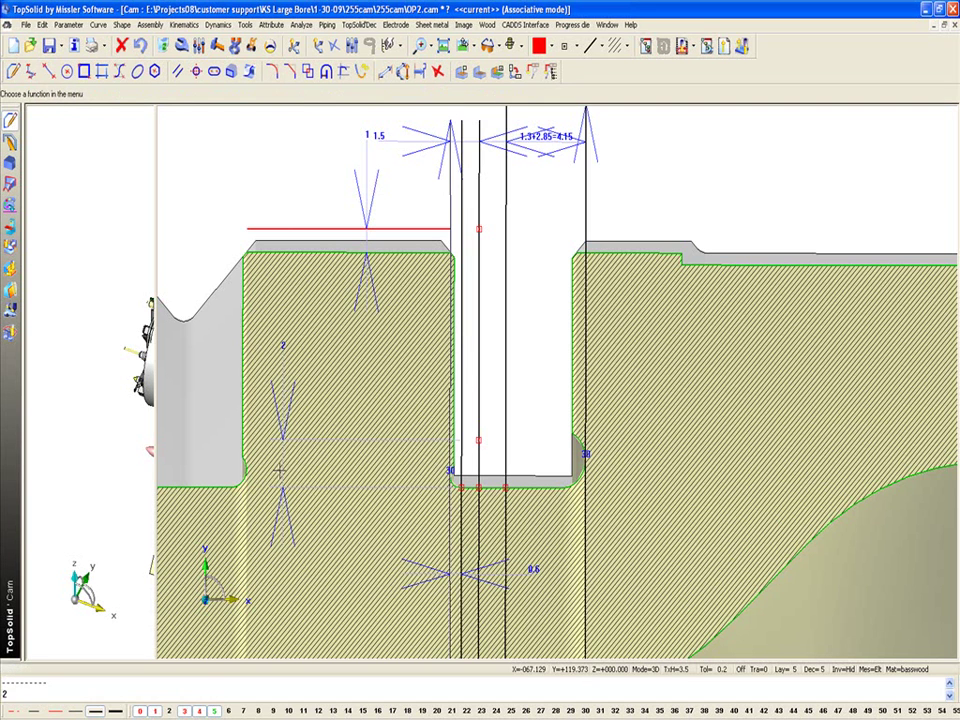
Hide layer 4 with the vertical construction lines and start an absolute turning movement without keeping the current external groove tool
left_click(199, 711)
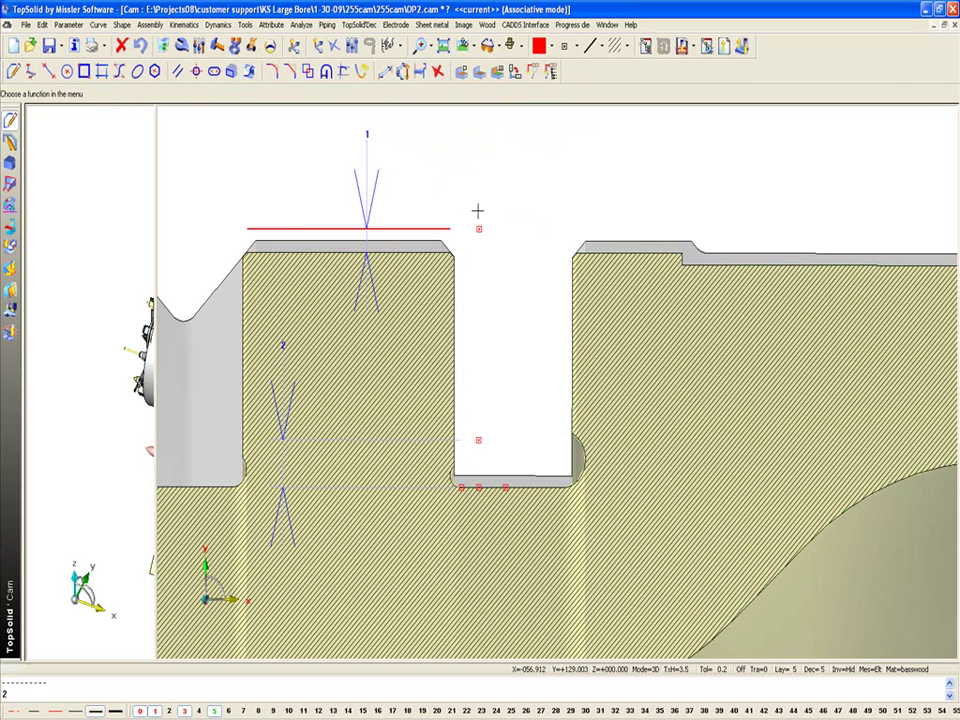
left_click(11, 310)
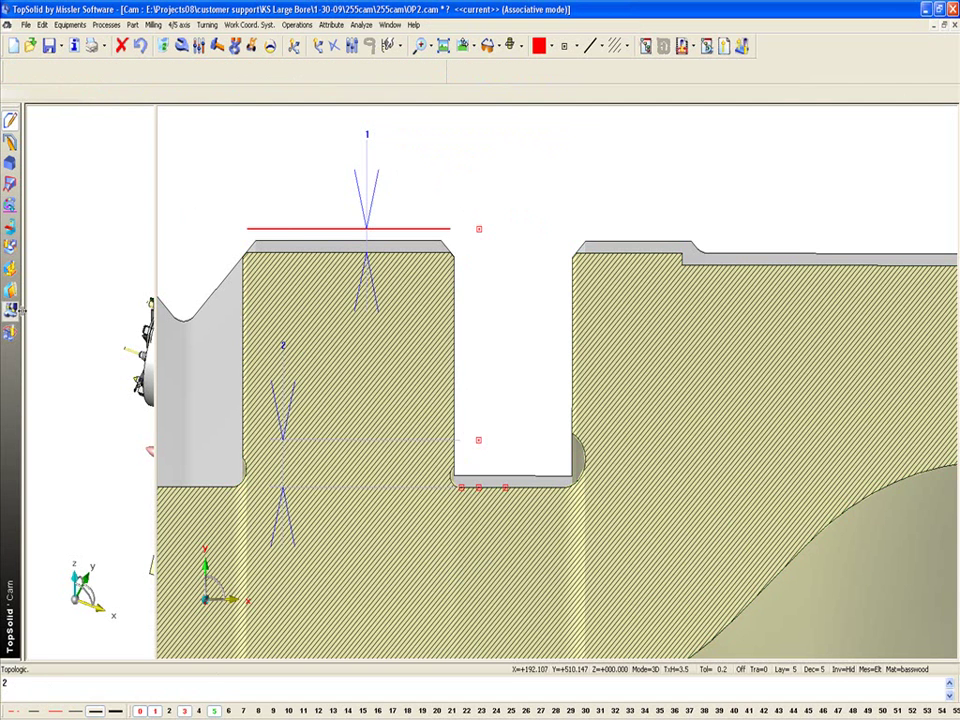
left_click(203, 26)
mouse_move(236, 203)
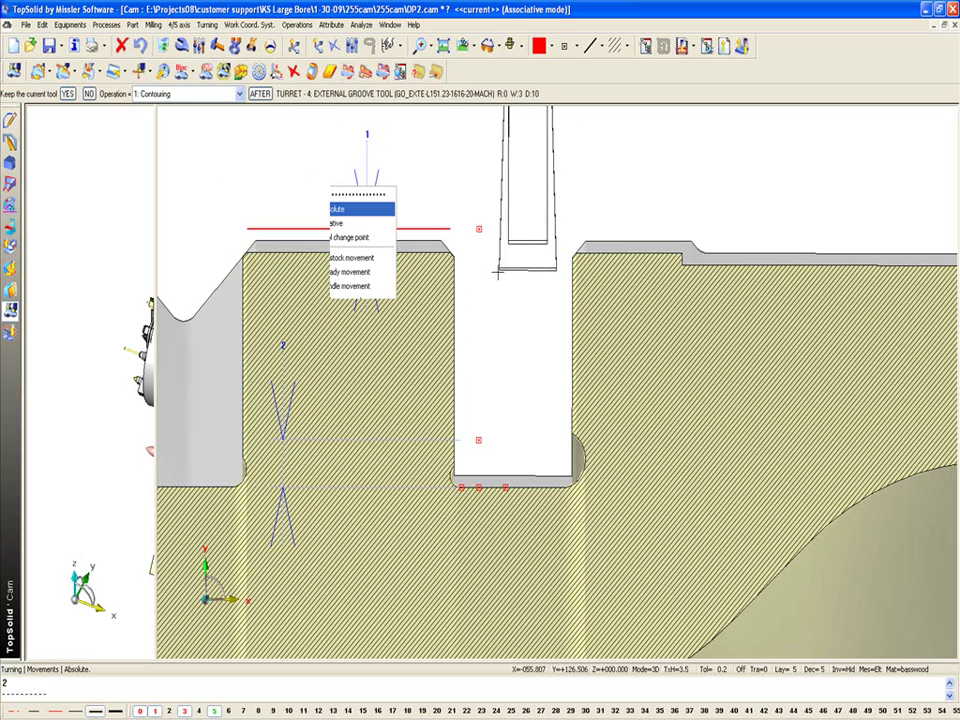
left_click(90, 96)
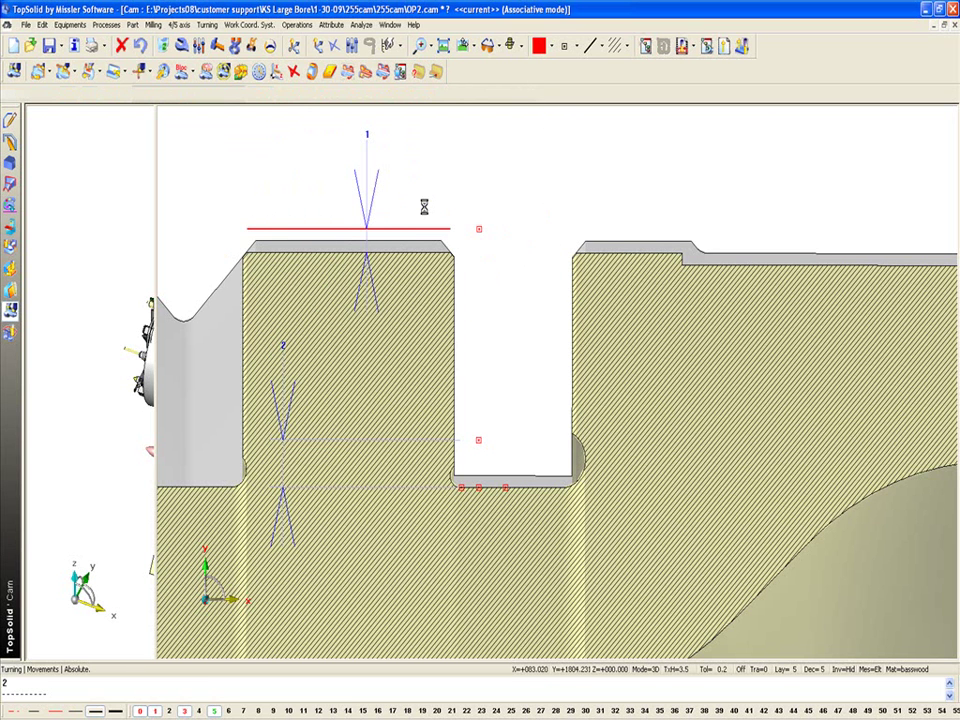